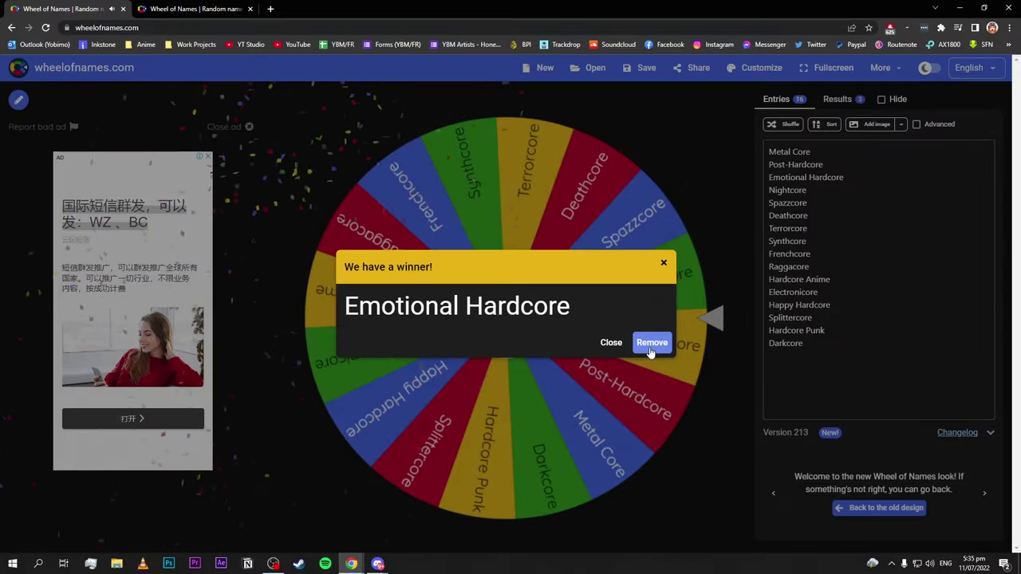
Remove Emotional Hardcore from the genre wheel, spin the participant wheel and remove the drawn participant.
left_click(885, 437)
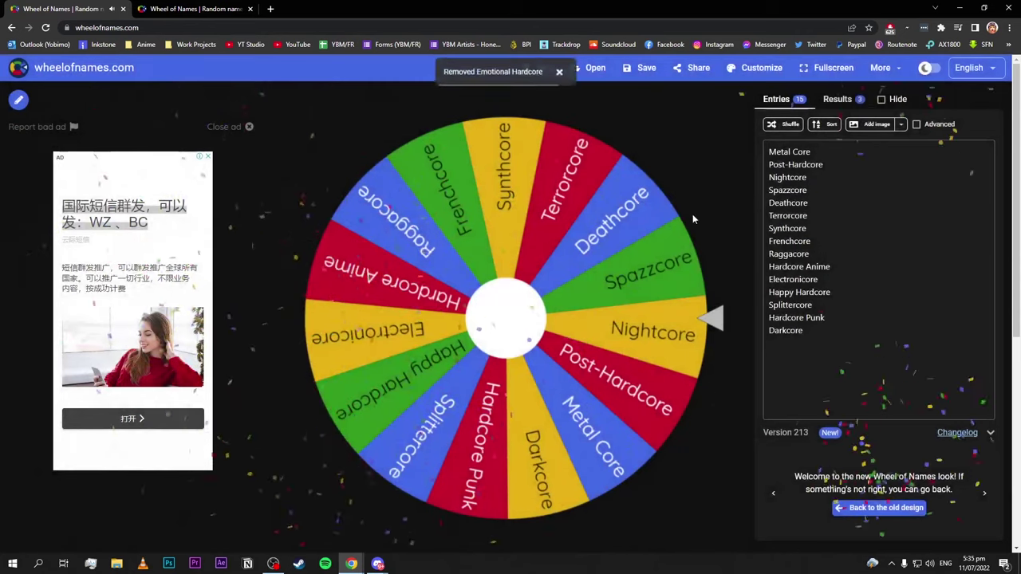
left_click(164, 11)
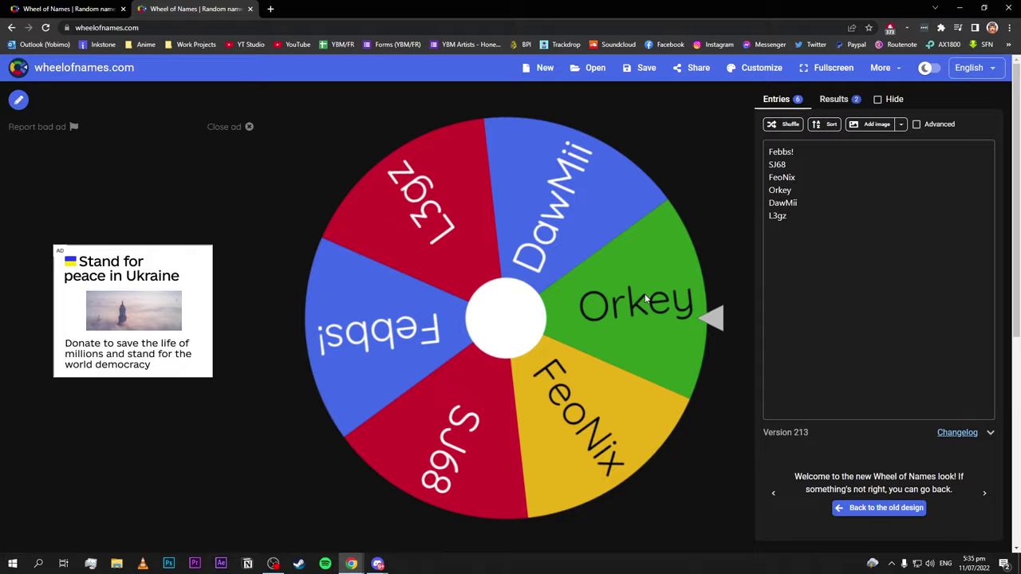
left_click(588, 251)
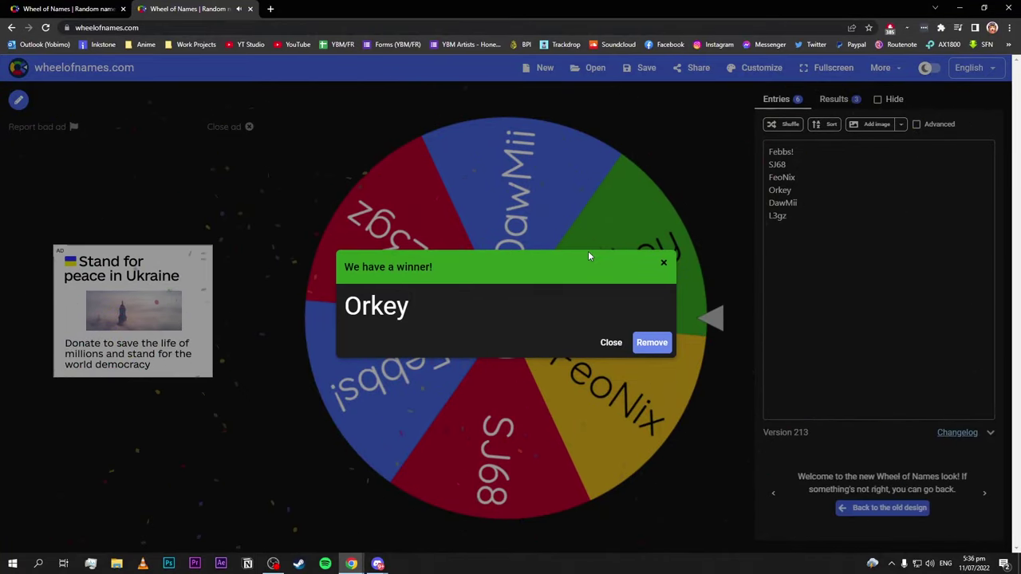
left_click(643, 343)
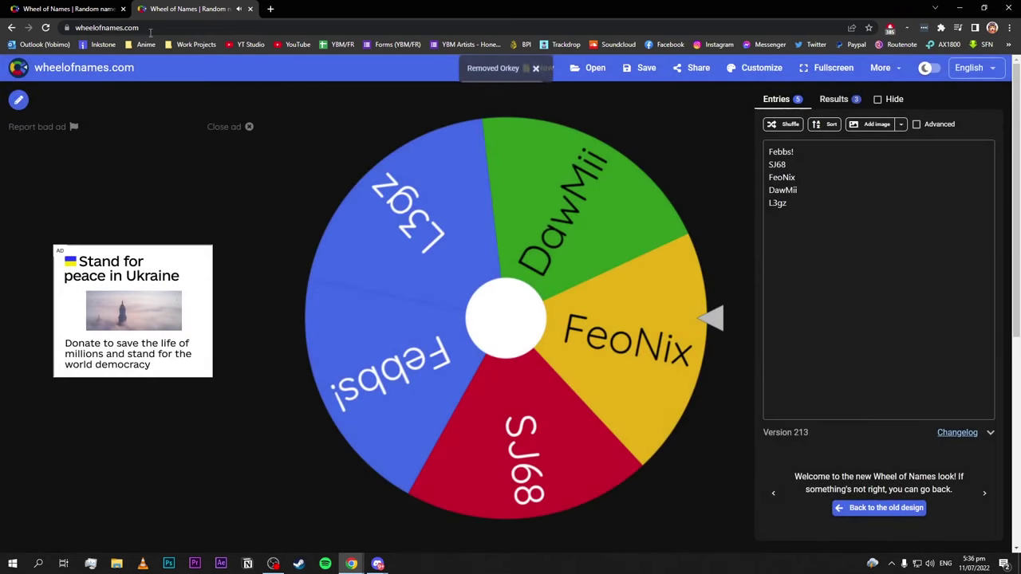
left_click(52, 8)
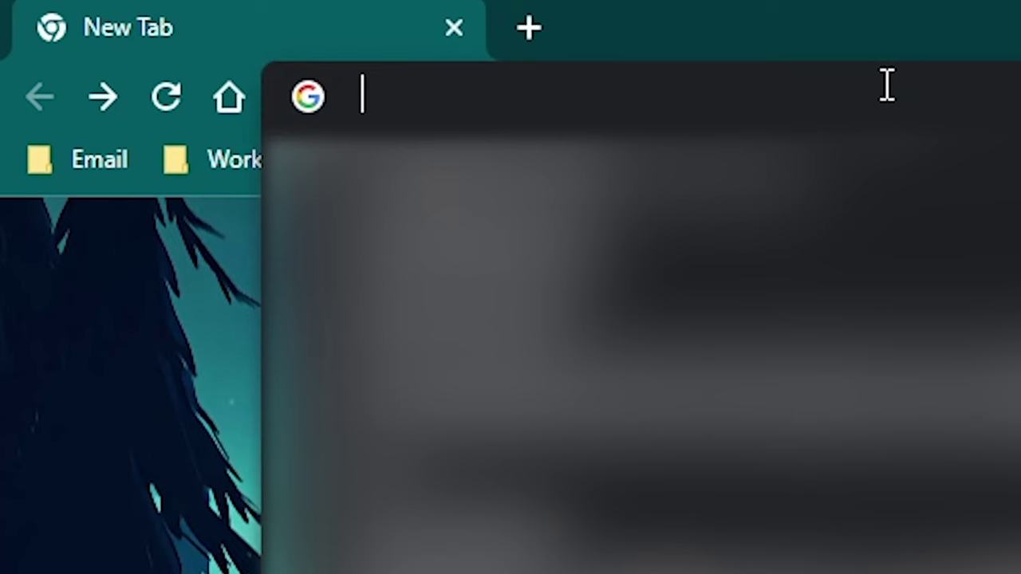
Enter the web search "how to emotional hardcore" in a new browser tab.
type("how to emotional hardcore")
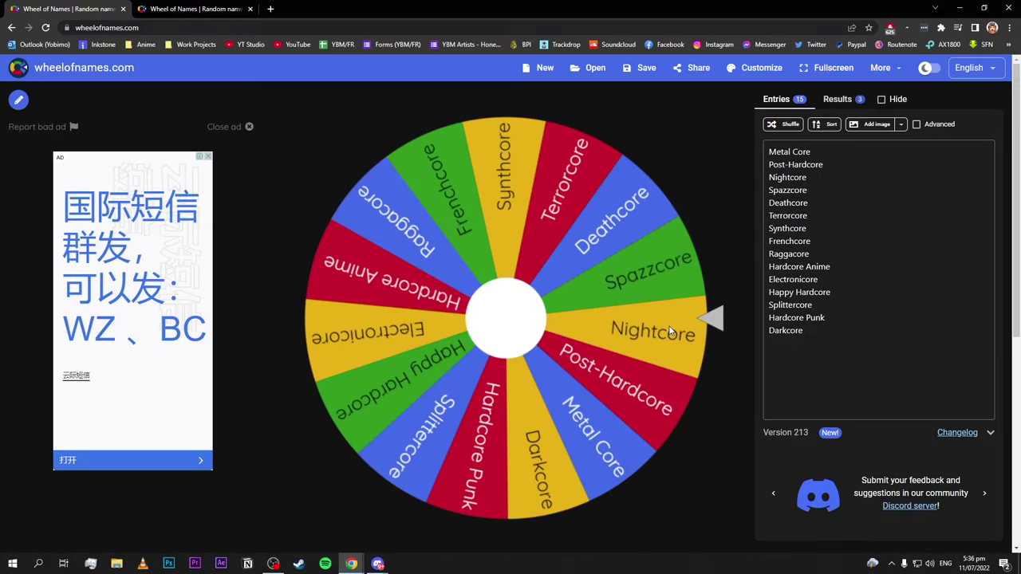
Draw the next two genre and participant pairings by spinning both wheels, removing each drawn entry.
left_click(627, 272)
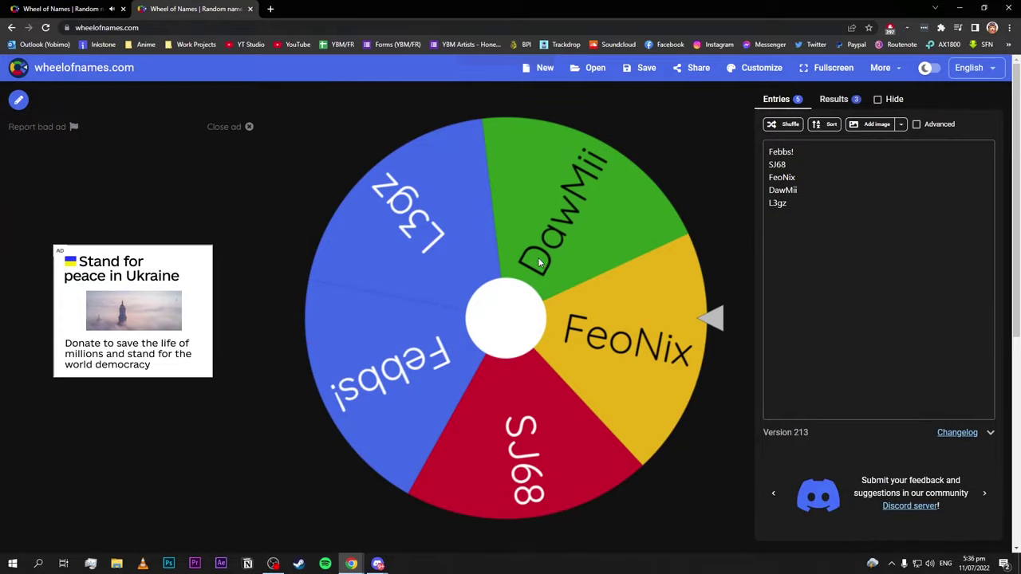
left_click(608, 238)
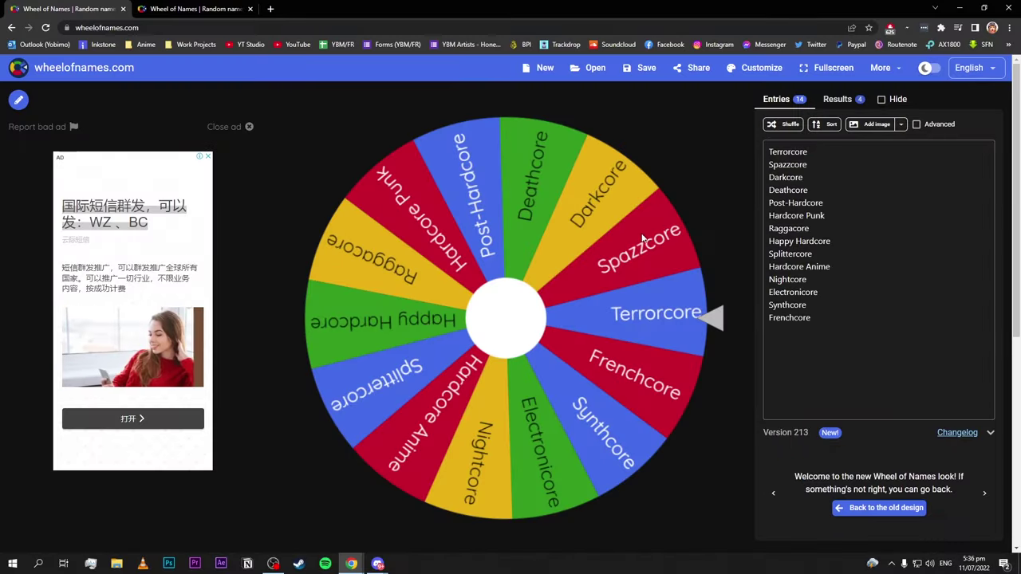
left_click(641, 243)
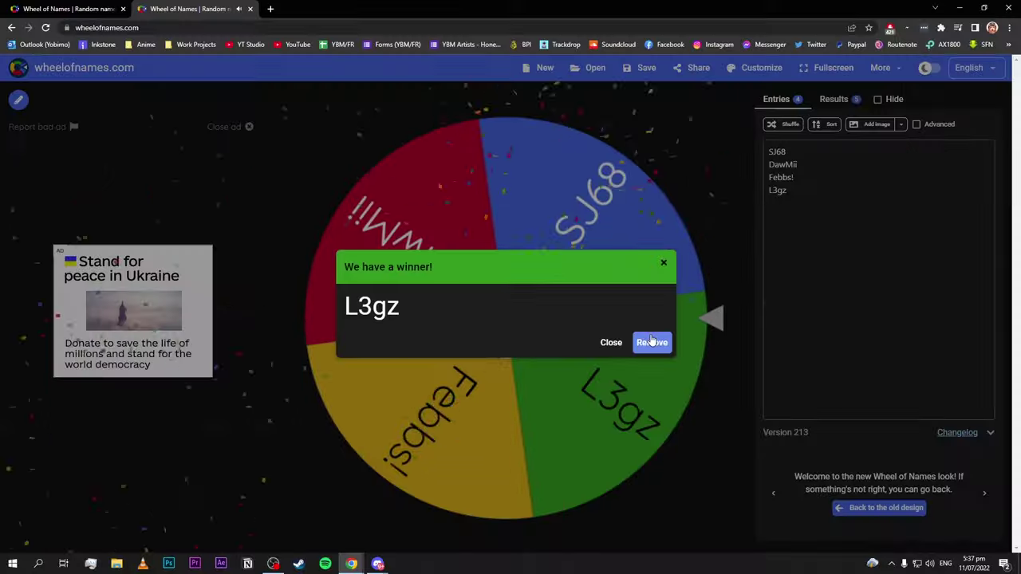
left_click(798, 410)
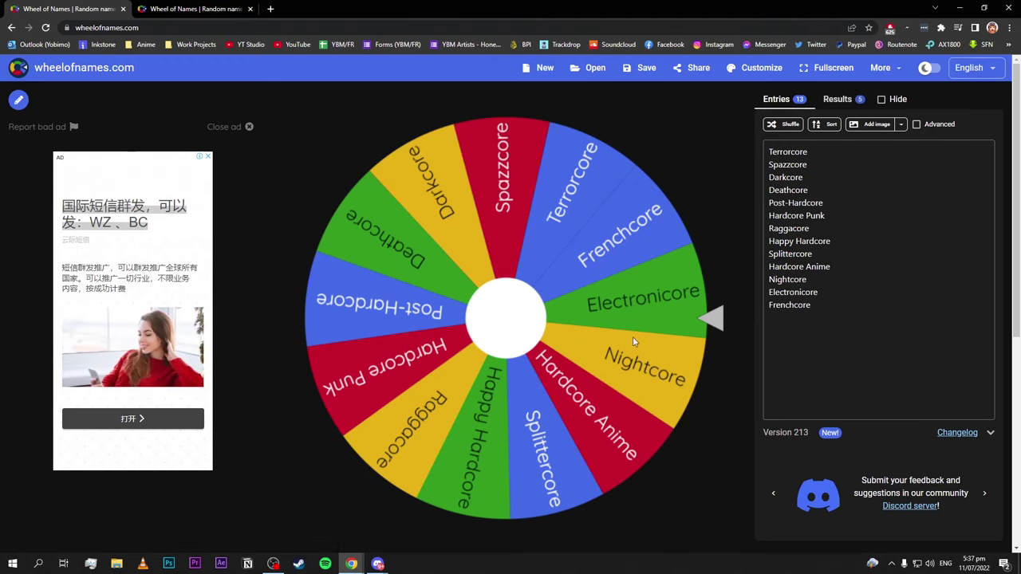
Spin the genre wheel and remove Nightcore, and spin the participant wheel and remove the drawn participant.
left_click(582, 229)
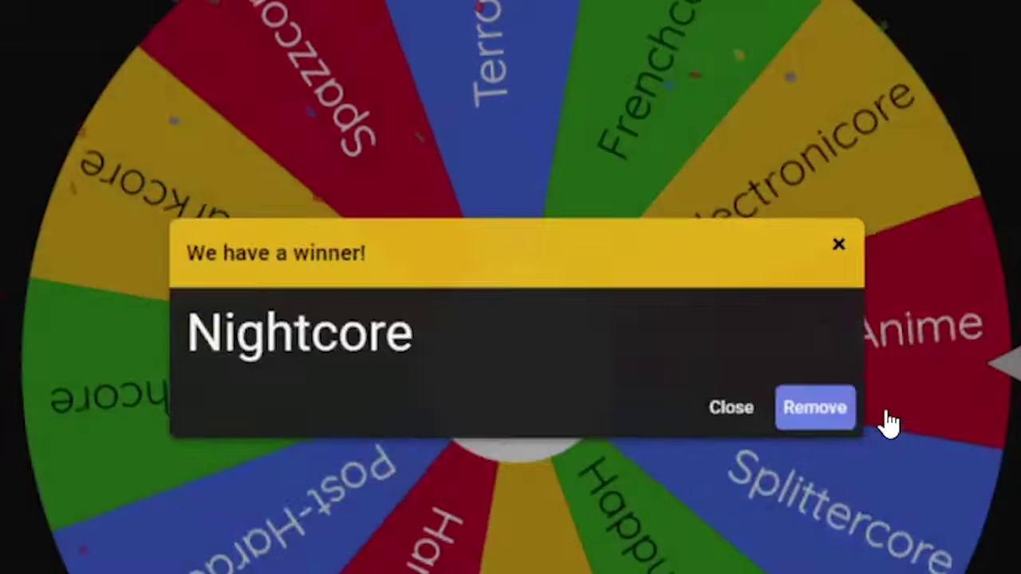
left_click(876, 423)
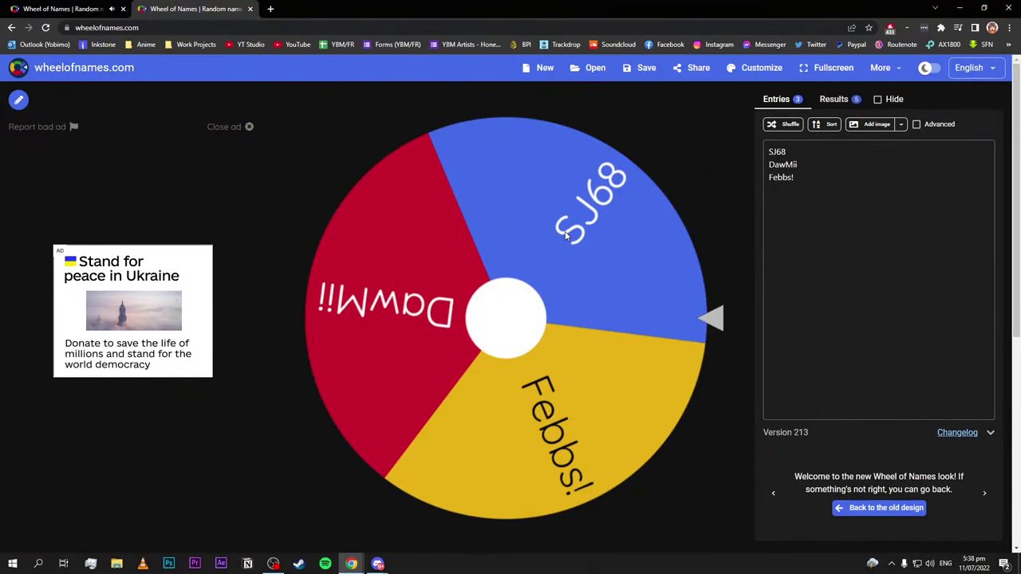
left_click(600, 247)
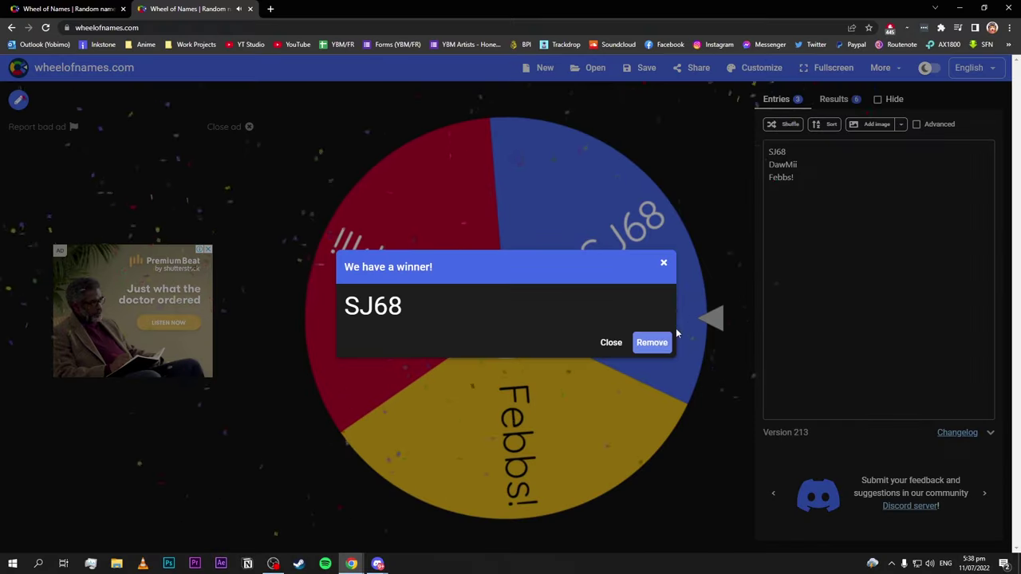
left_click(821, 371)
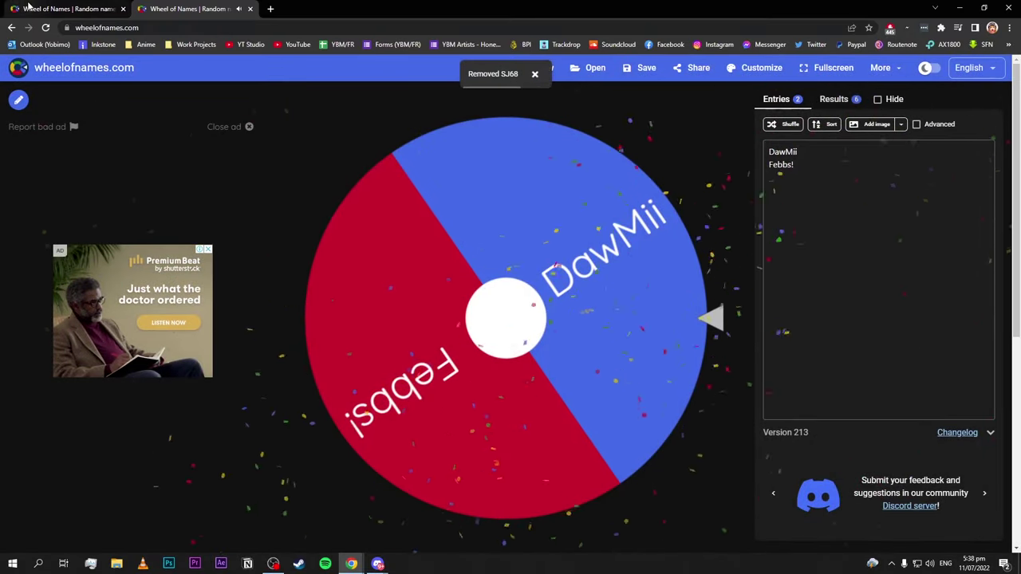
Spin the genre wheel and remove Raggacore, and draw and remove one of the two remaining participants.
left_click(66, 6)
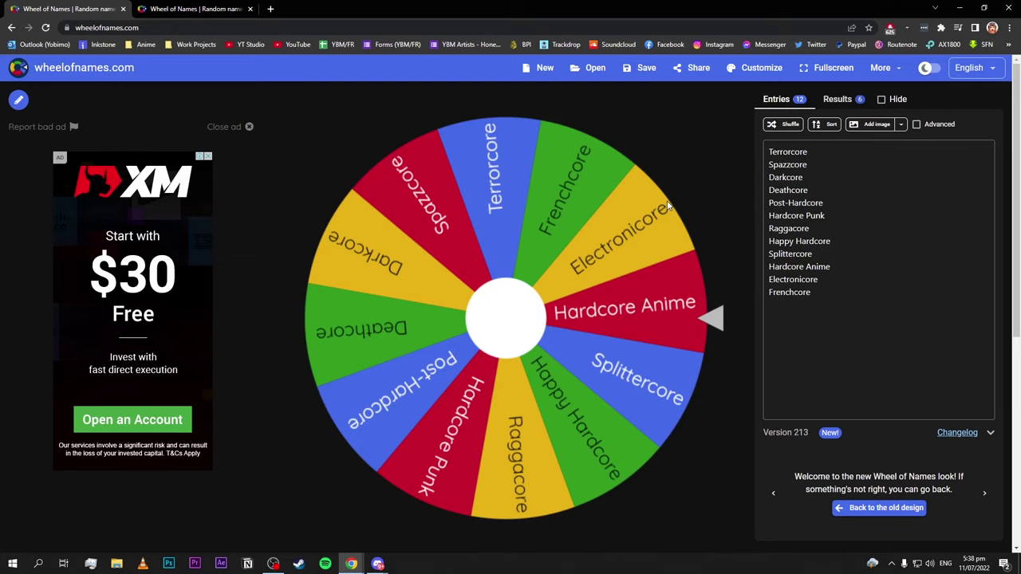
left_click(623, 203)
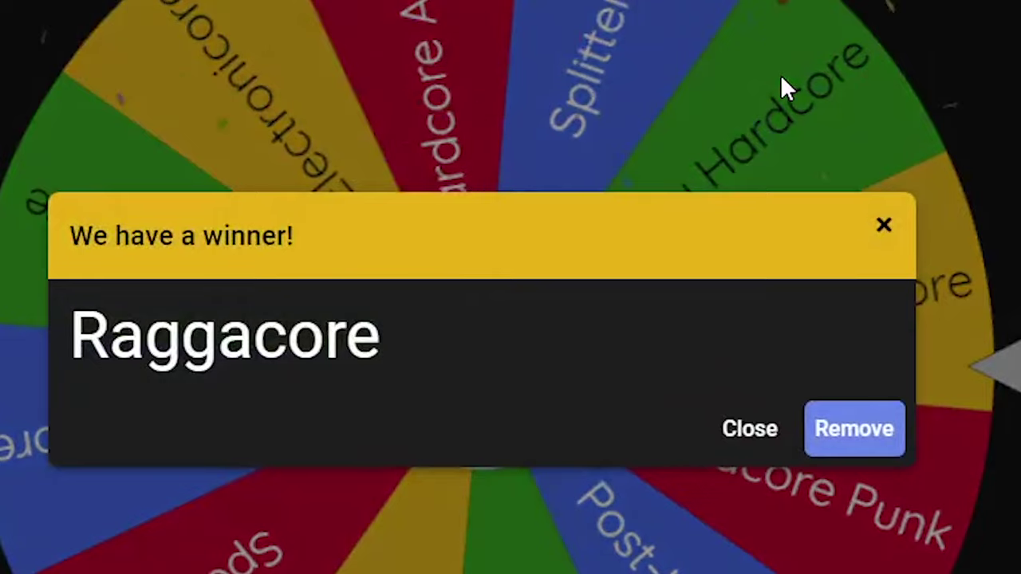
left_click(829, 428)
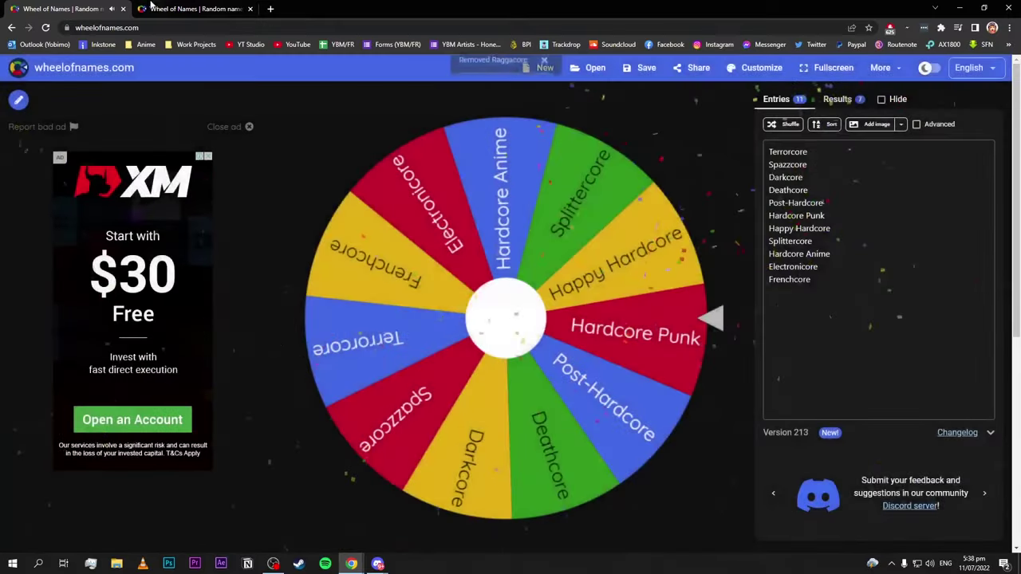
left_click(159, 9)
left_click(597, 234)
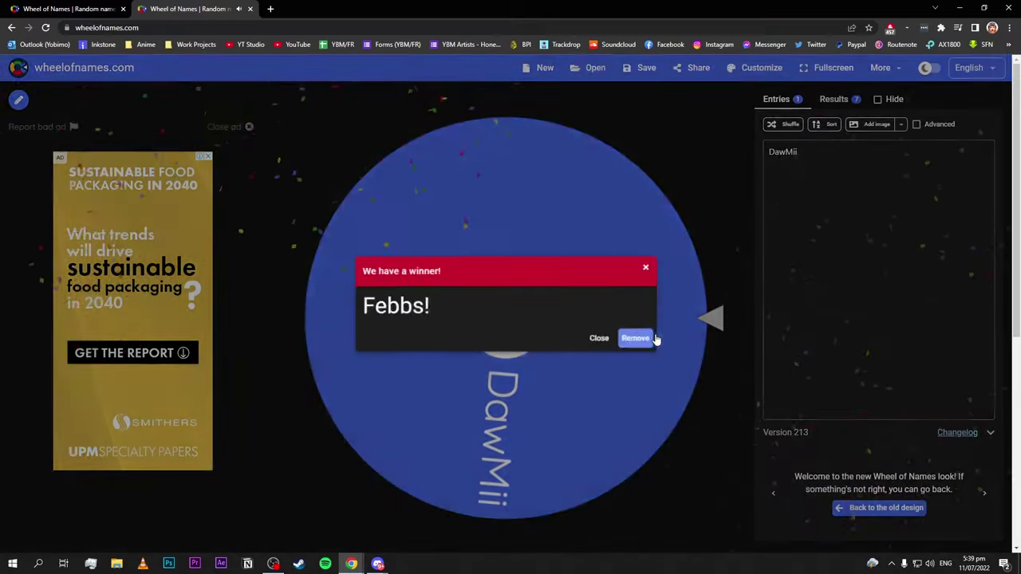
left_click(783, 399)
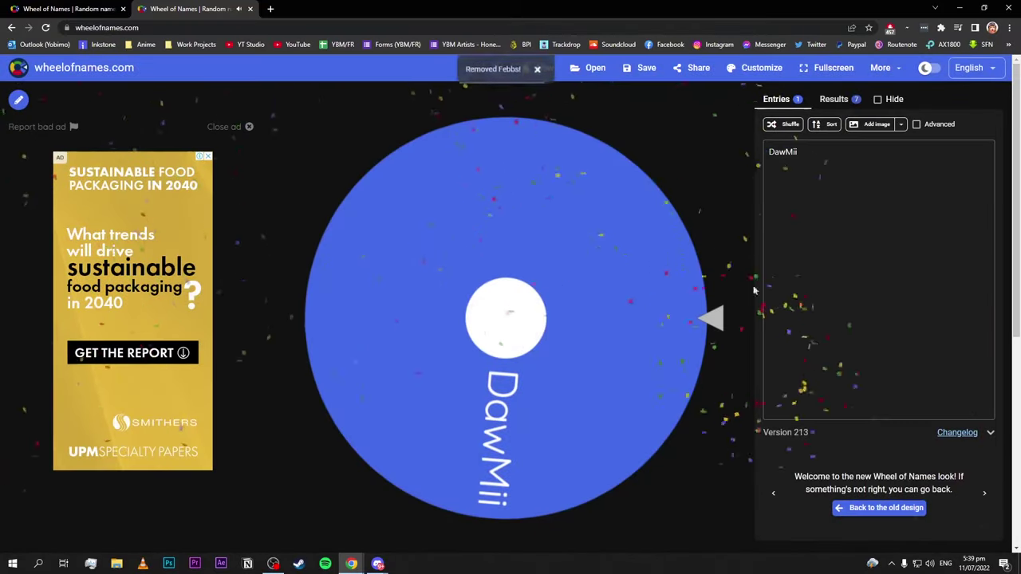
Spin the genre wheel to draw a genre for the last remaining participant.
left_click(70, 9)
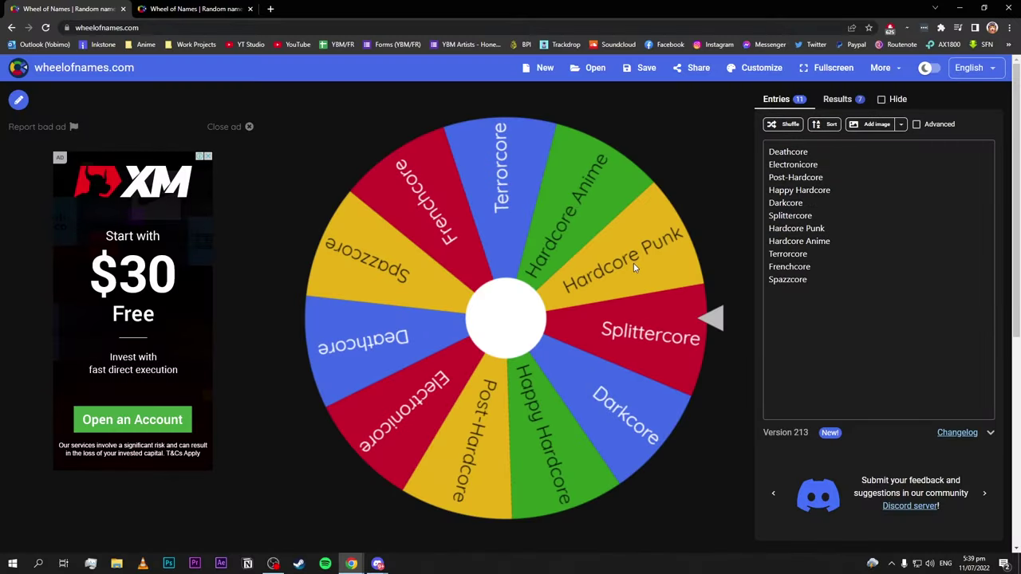
left_click(627, 255)
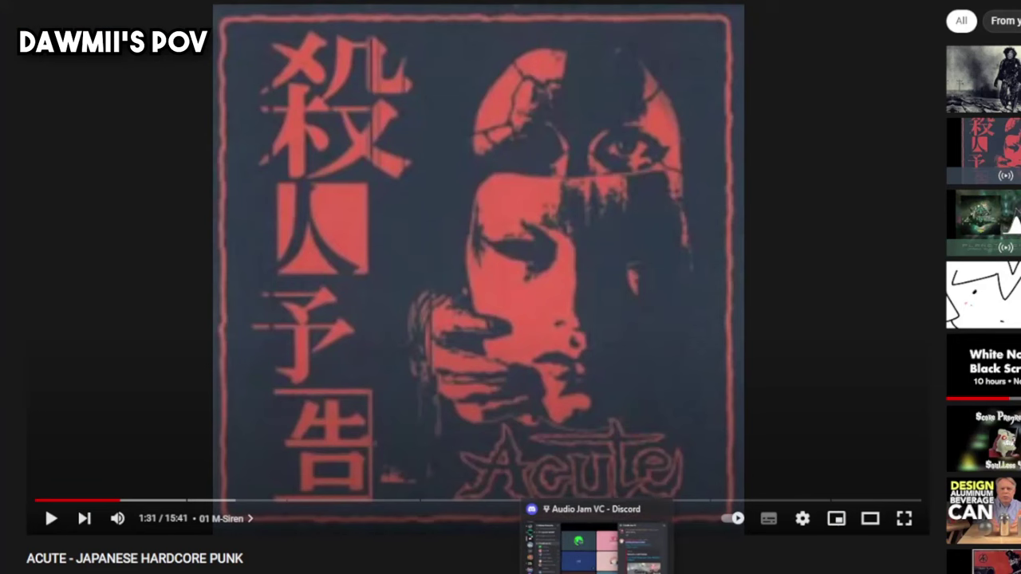
Switch from the YouTube video to the Audio Jam VC window in Discord.
left_click(597, 570)
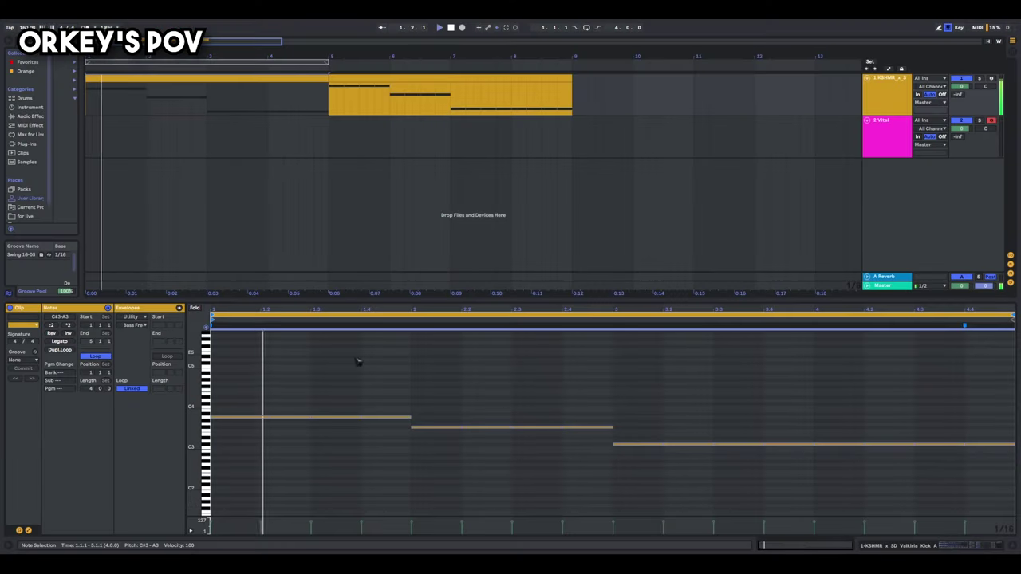
In Ableton Live, stop playback and lower the notes in the second bar of the first clip to F3.
left_click(237, 103)
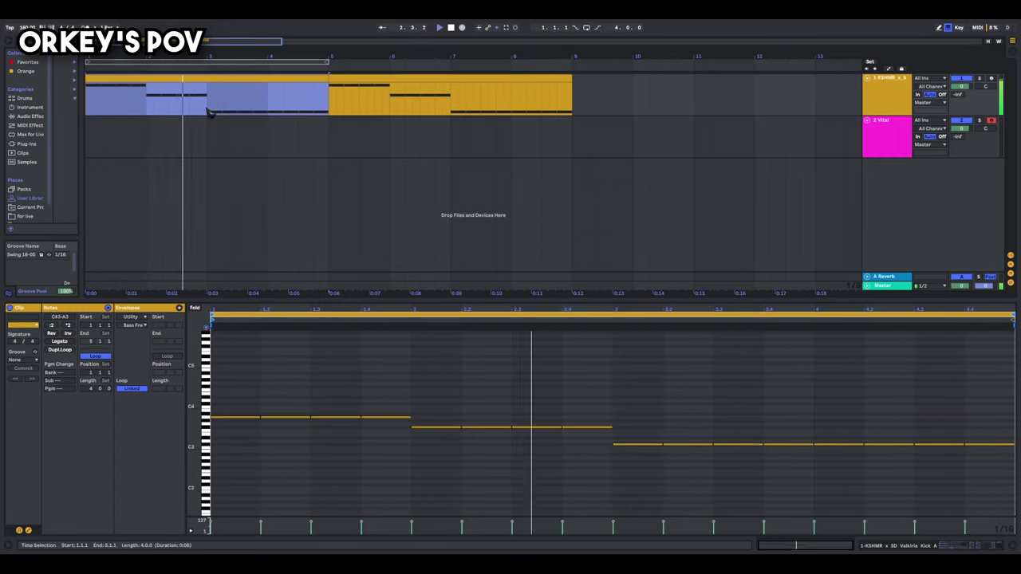
key("space")
left_click_drag(410, 449, 584, 383)
key("Down")
key("Down")
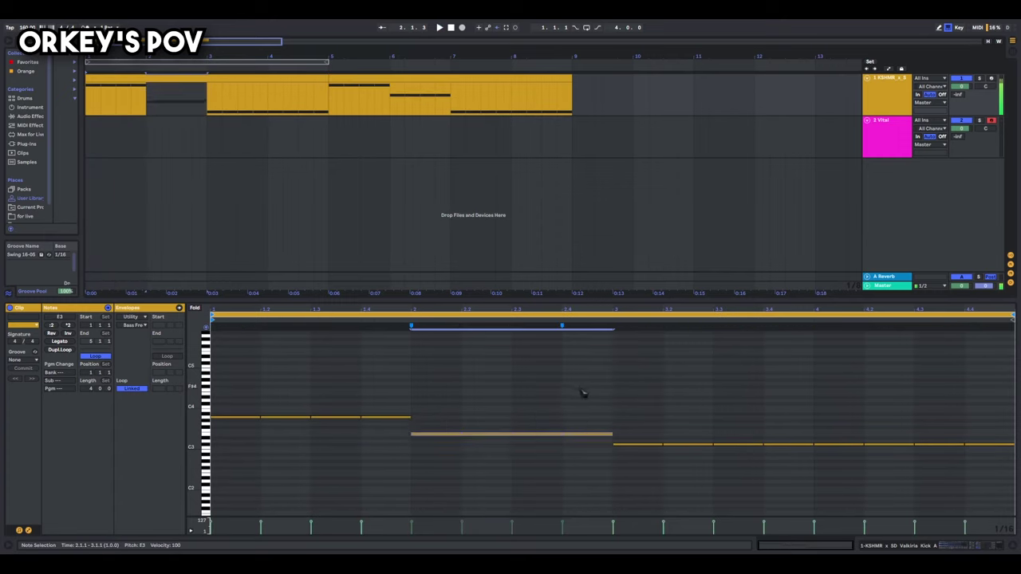
key("Up")
key("shift+Up")
key("shift+Up")
key("shift+Down")
key("shift+Down")
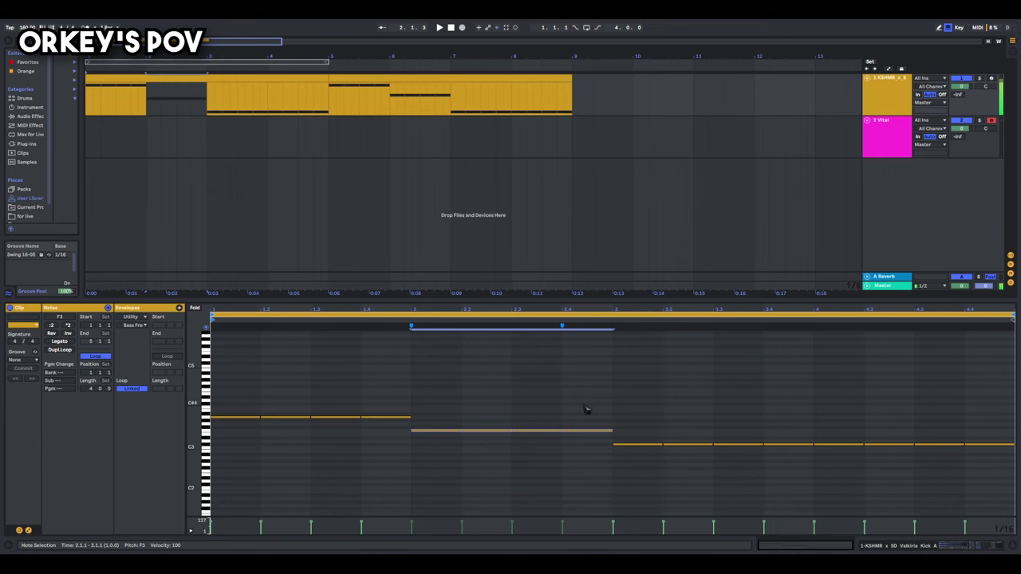
Raise the pitch of the notes in the third and fourth bars of the clip.
left_click_drag(657, 408, 1015, 515)
key("shift+Up")
key("shift+Up")
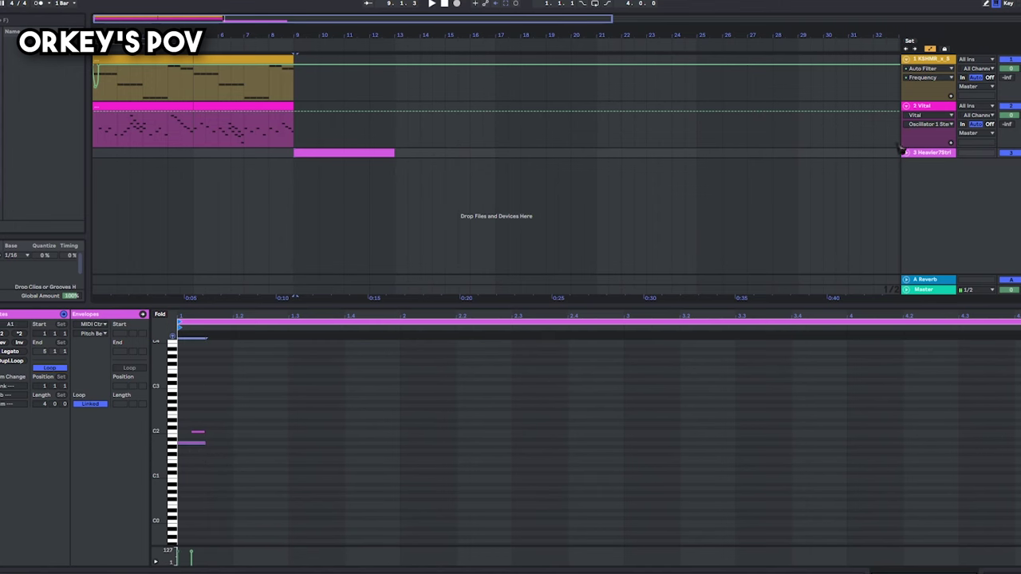
Select the Heavier7Stri track below the Vital track.
left_click(942, 153)
left_click(2, 471)
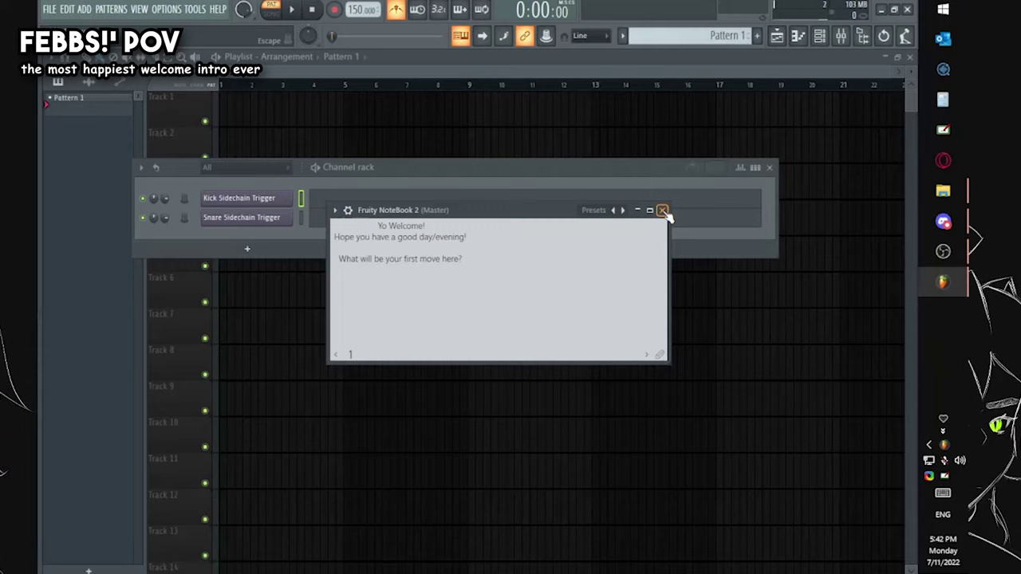
Close the Fruity NoteBook 2 welcome note in FL Studio.
left_click(662, 210)
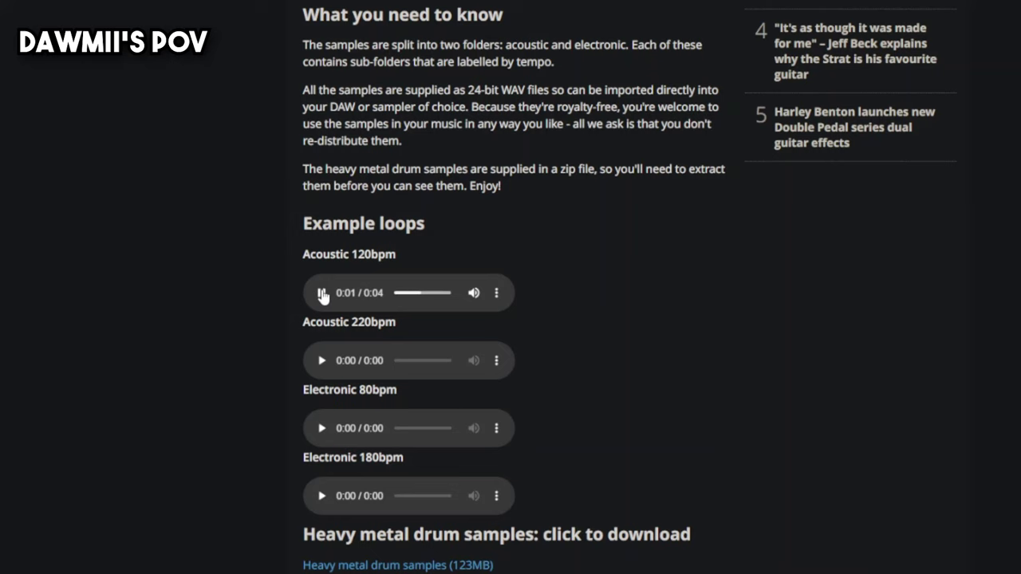
Look through the example loops and download section of the heavy metal drum samples web page.
scroll(322, 295, "down", 5)
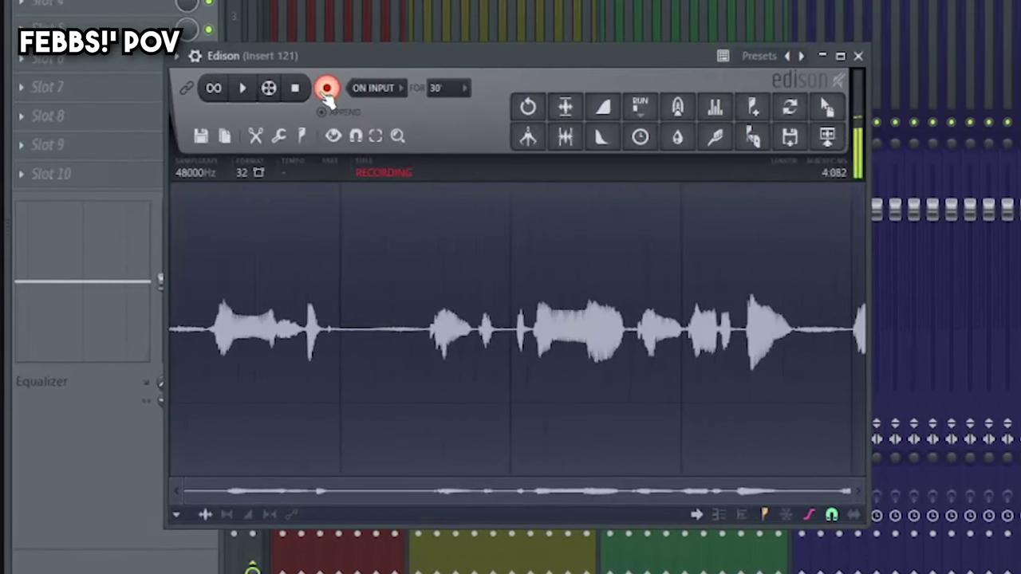
Stop the Edison audio recording on Insert 121 in FL Studio.
left_click(326, 90)
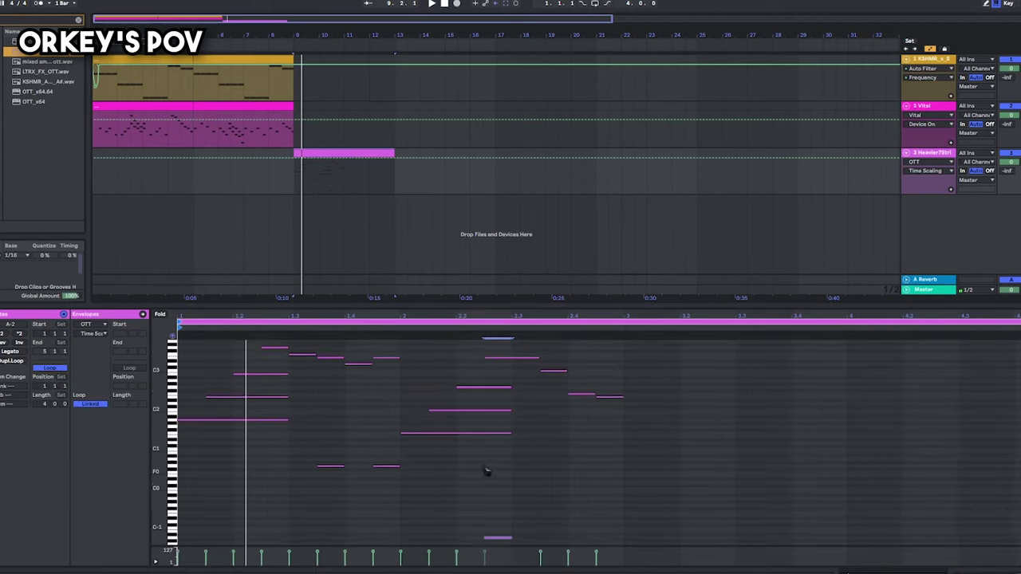
In Ableton Live, duplicate the three stacked notes F1 to G2 from bar 2 of the Heavier7Stri clip into bar 3.
scroll(485, 469, "up", 1)
left_click_drag(488, 488, 491, 397)
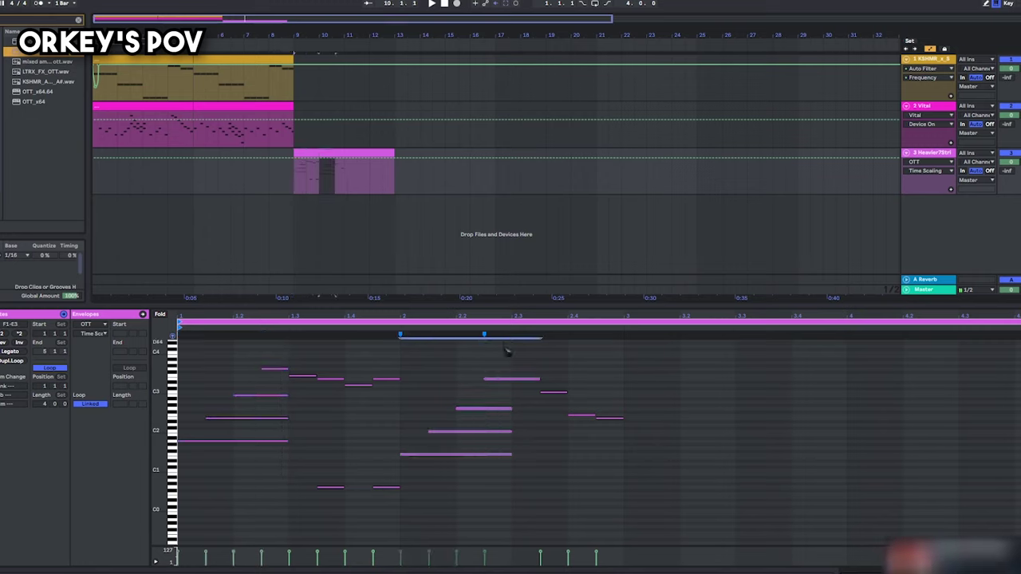
left_click_drag(461, 510, 462, 399)
key("ctrl+d")
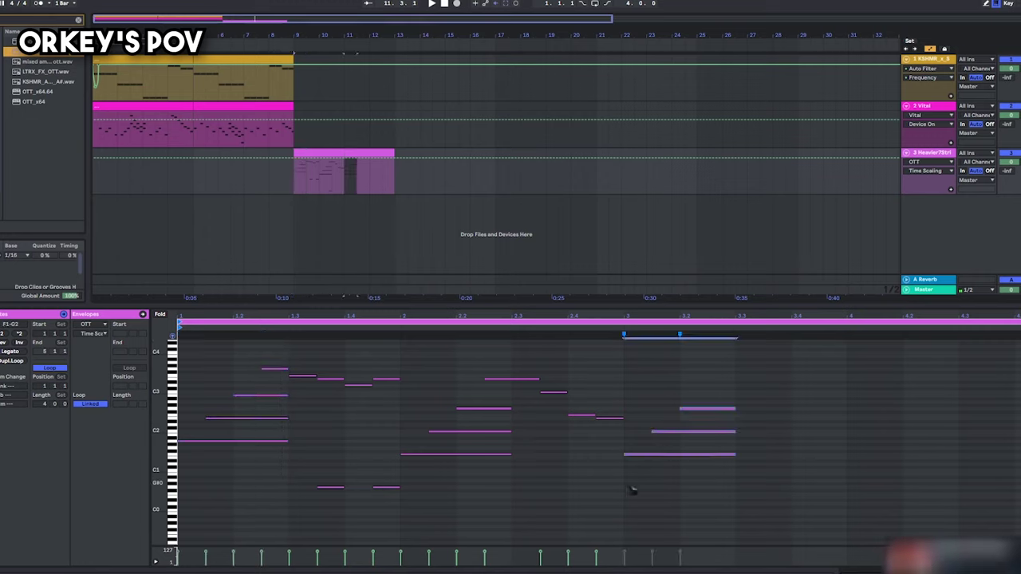
Transpose the three duplicated notes in bar 3 down so they span C1 to D2.
key("Up")
key("Up")
key("Up")
key("Up")
key("Up")
key("Down")
key("Down")
key("Down")
key("Down")
key("Down")
key("Down")
key("Down")
key("Down")
key("Down")
key("Down")
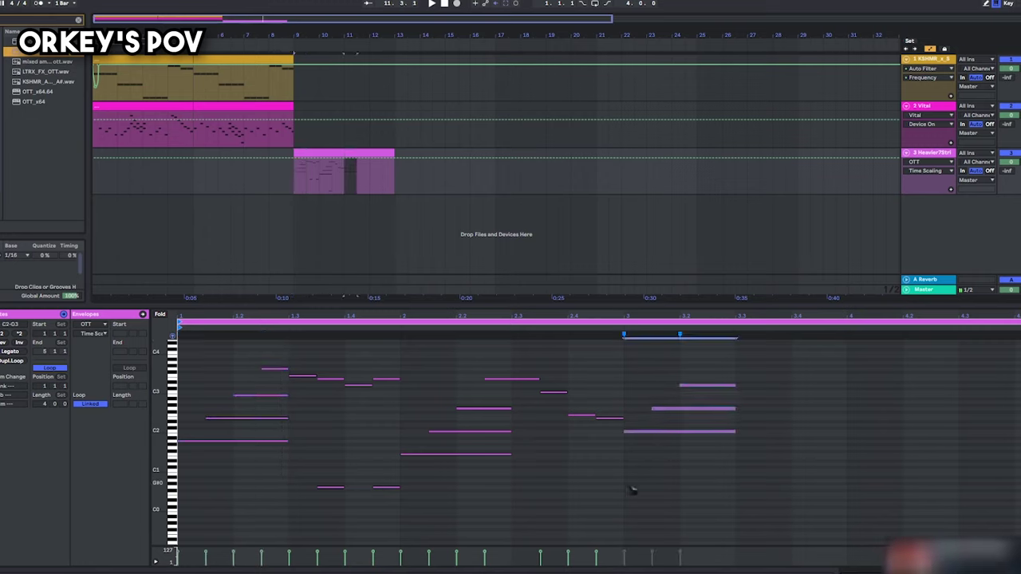
Play the Heavier7Stri clip from arrangement bar 11 to listen to the transposed notes.
left_click_drag(671, 496, 693, 468)
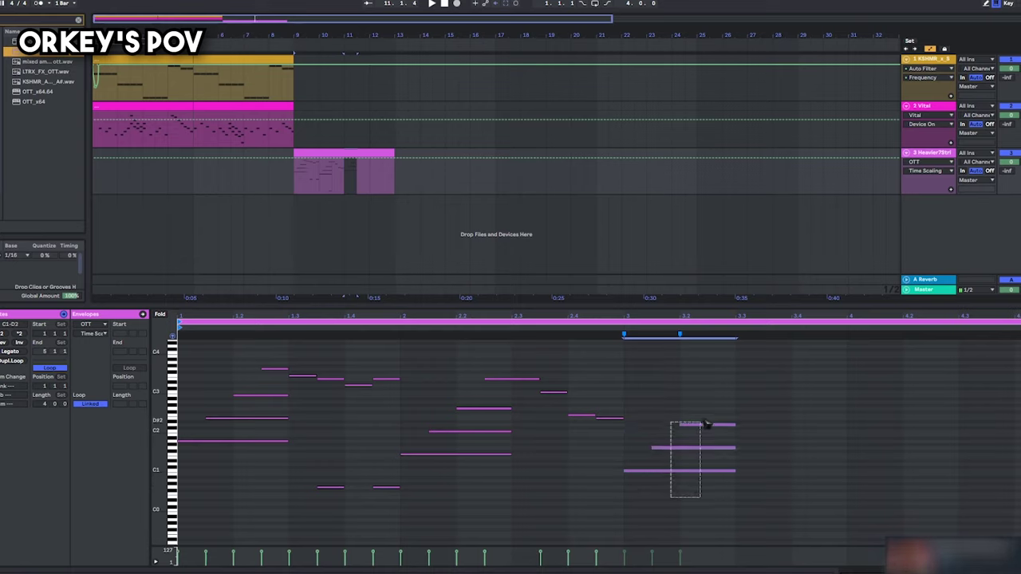
key("space")
left_click(348, 186)
key("space")
key("space")
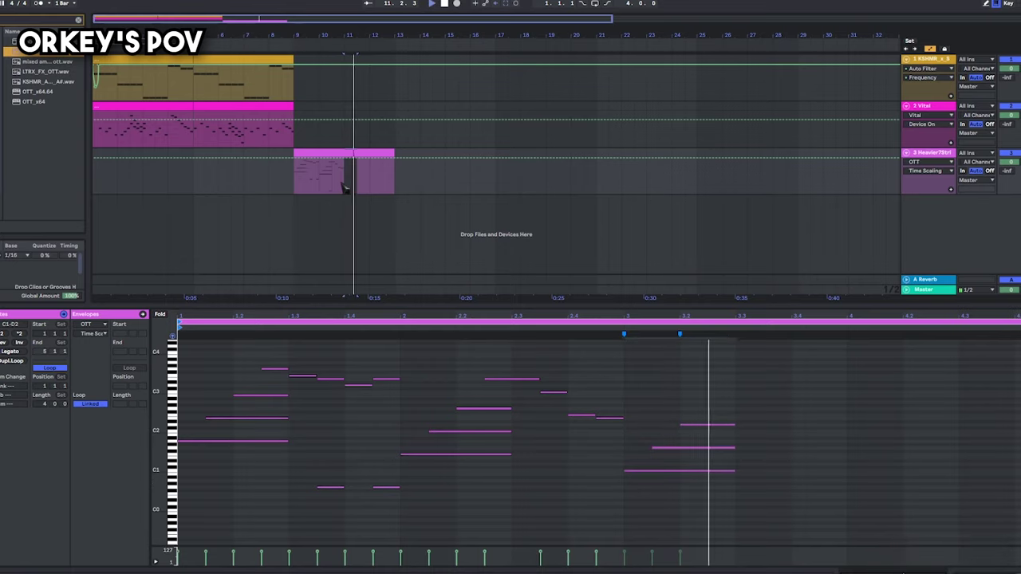
Replay the Heavier7Stri clip and add a note above the three stacked notes in bar 3.
key("space")
key("space")
double_click(712, 399)
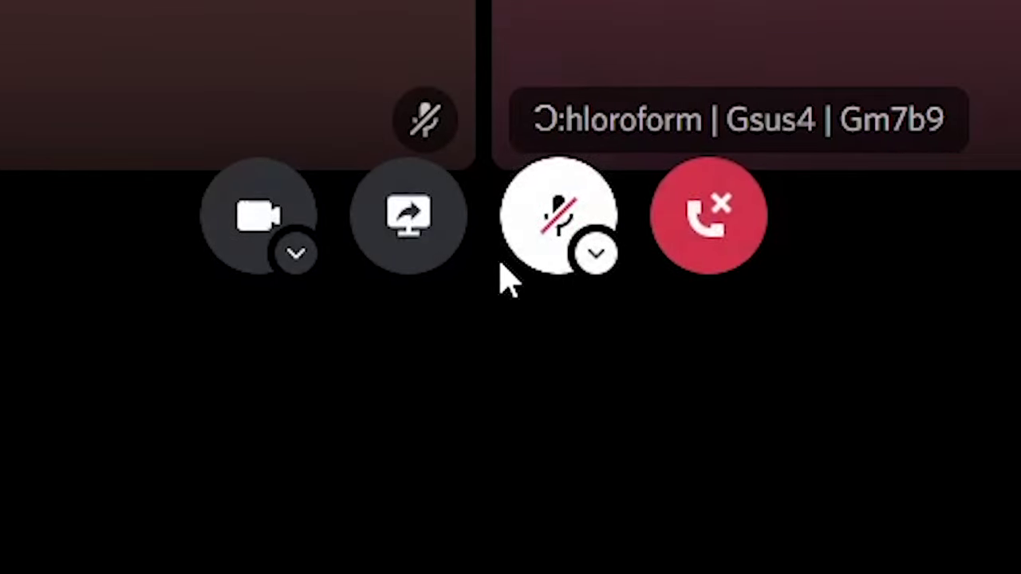
Toggle the microphone mute in the Discord call.
left_click(529, 531)
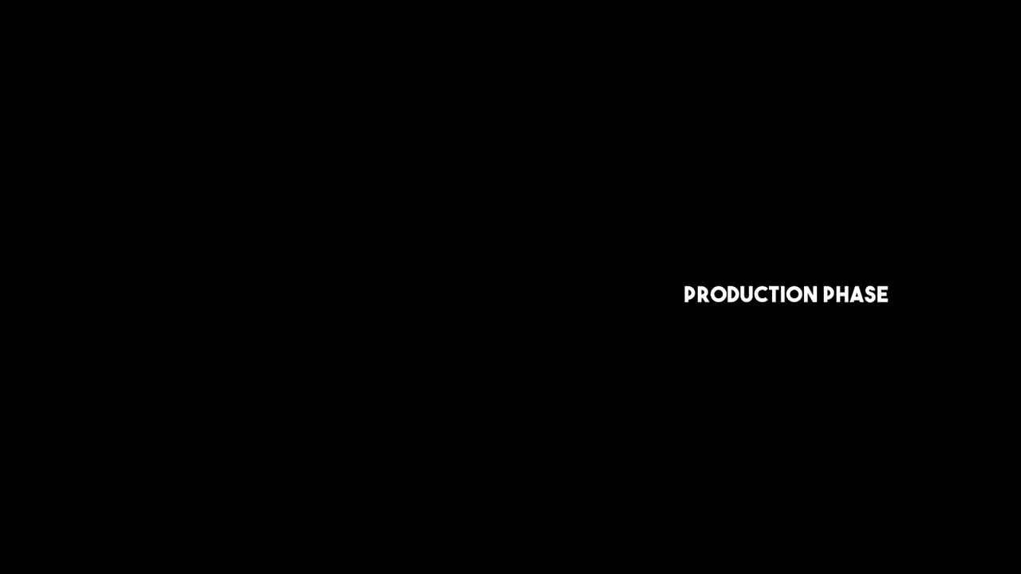
In REAPER, write a rhythmic run of short F3 notes with one F#3 accent near the end of the second bar.
left_click(87, 165)
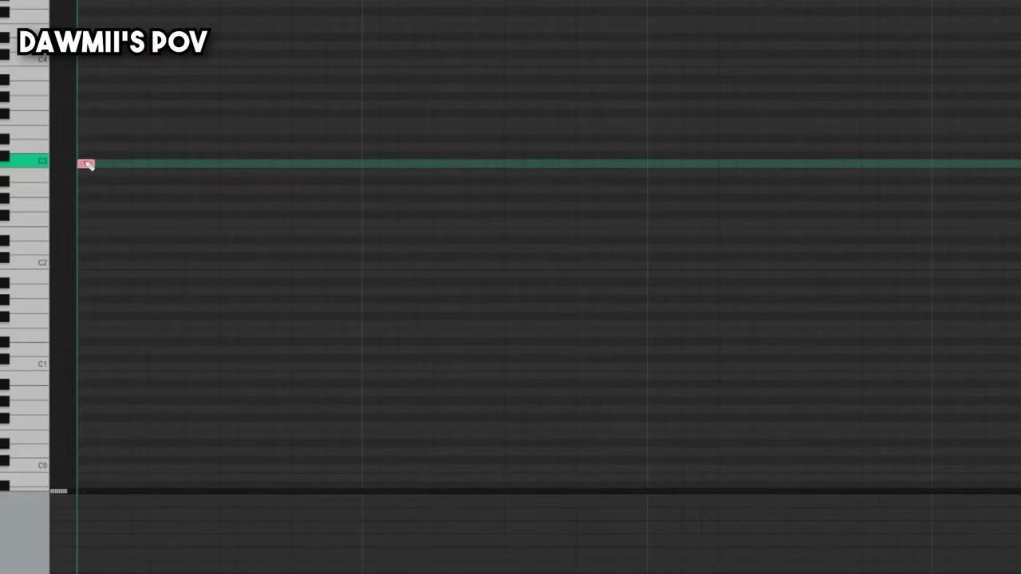
left_click_drag(87, 165, 87, 122)
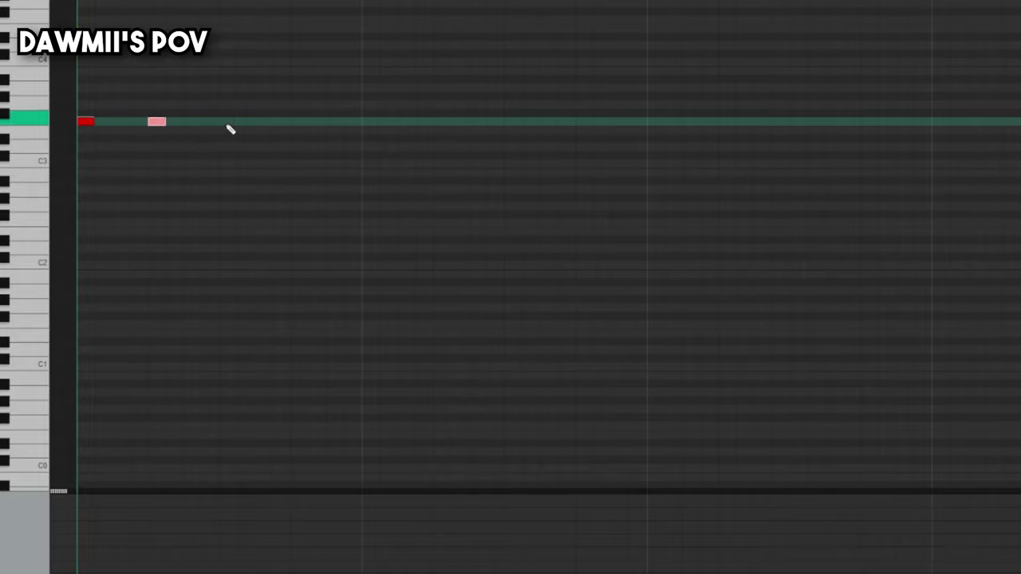
left_click(513, 113)
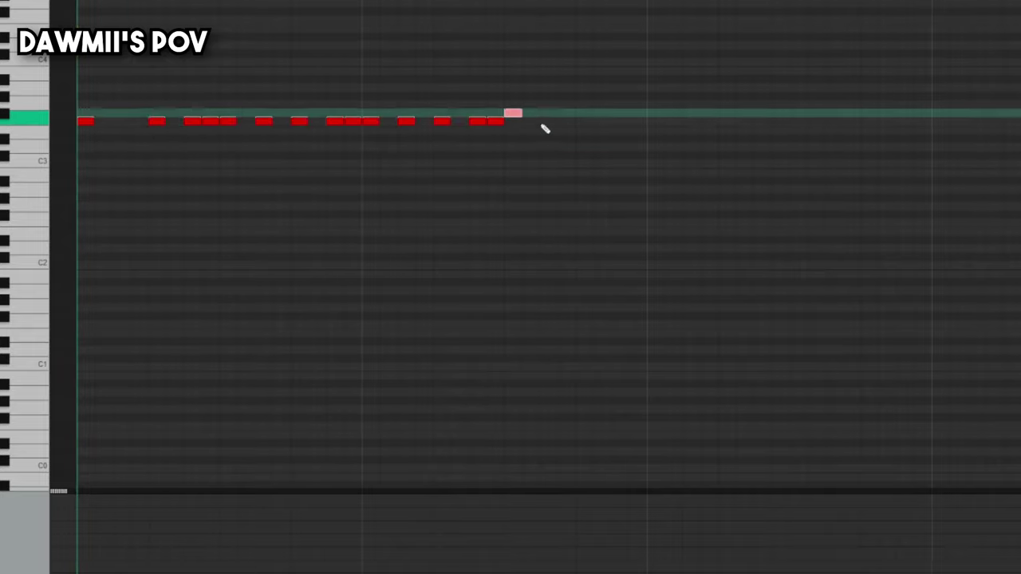
left_click(548, 122)
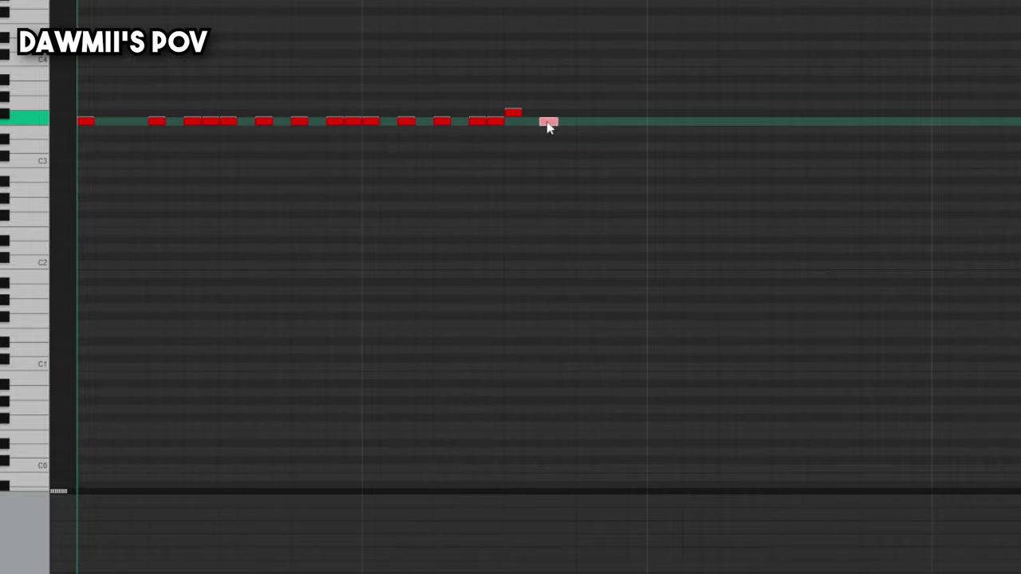
Play back the riff, end it with a longer D#3 note, and lengthen the F#3 note up to the following F3.
key("space")
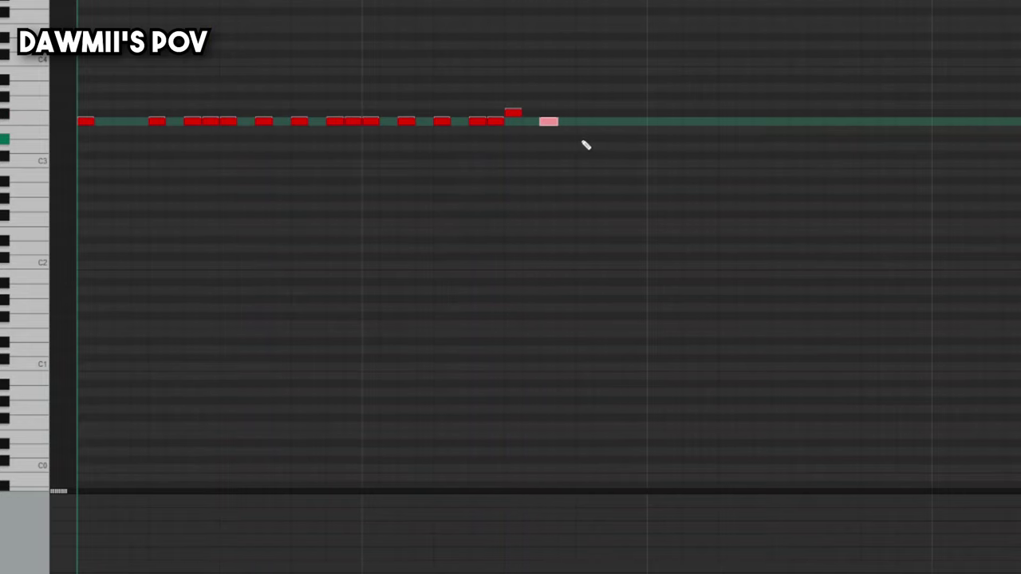
left_click(585, 139)
key("space")
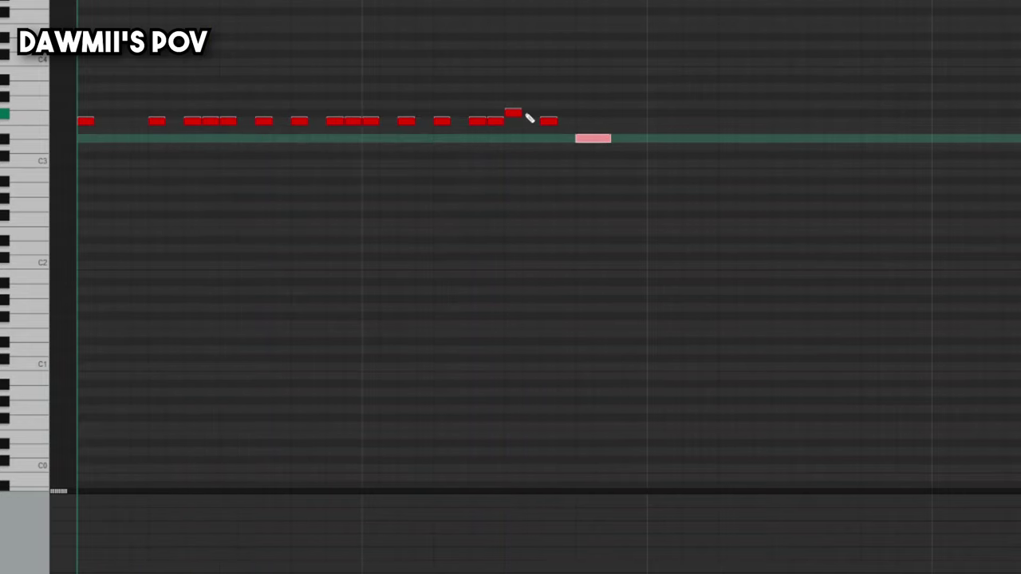
left_click_drag(522, 112, 540, 114)
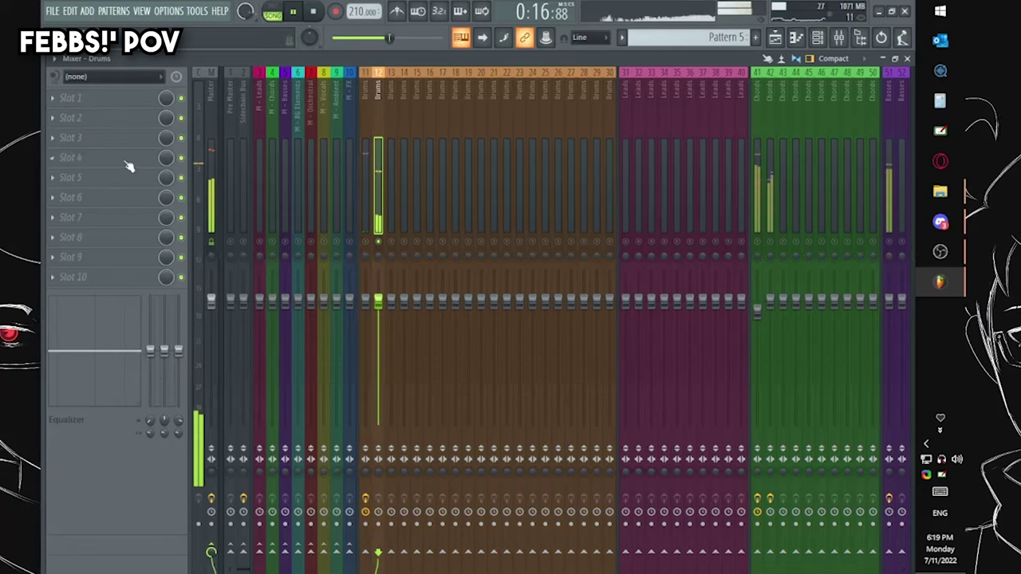
In FL Studio, load kHs Transient Shaper into slot 2 of the selected Drums mixer track and enable its Clip option.
left_click(128, 120)
mouse_move(70, 135)
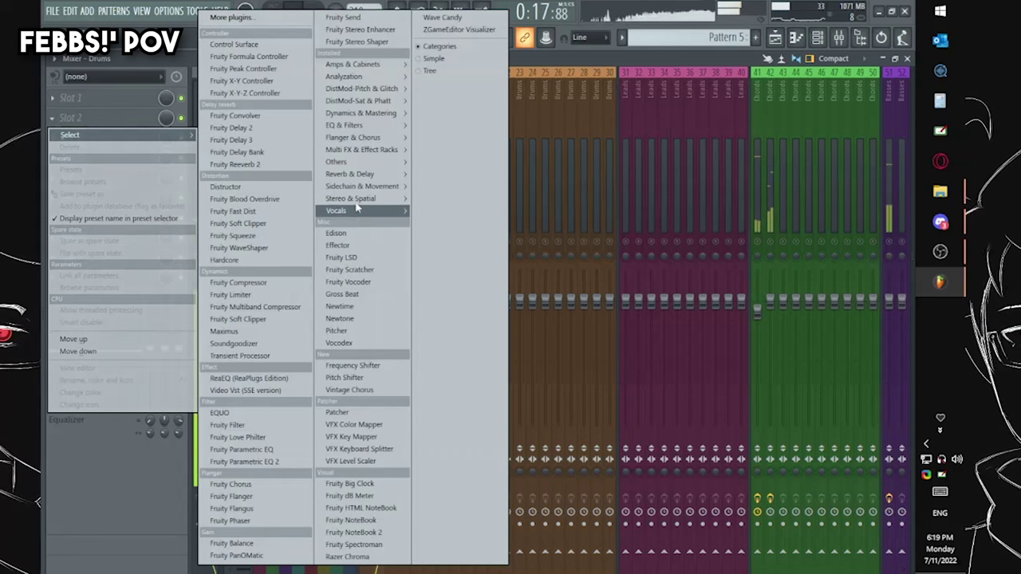
mouse_move(365, 118)
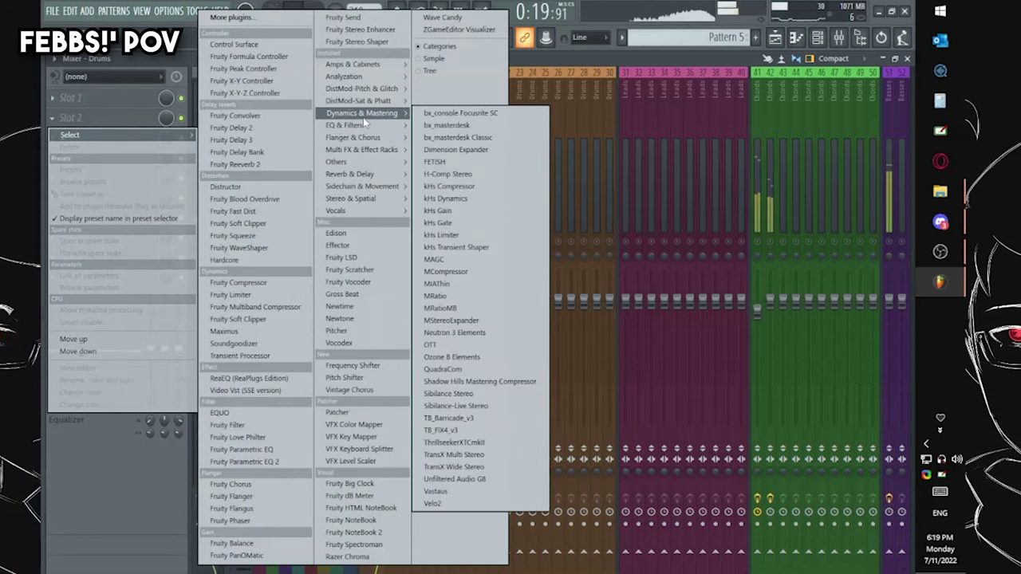
left_click(455, 247)
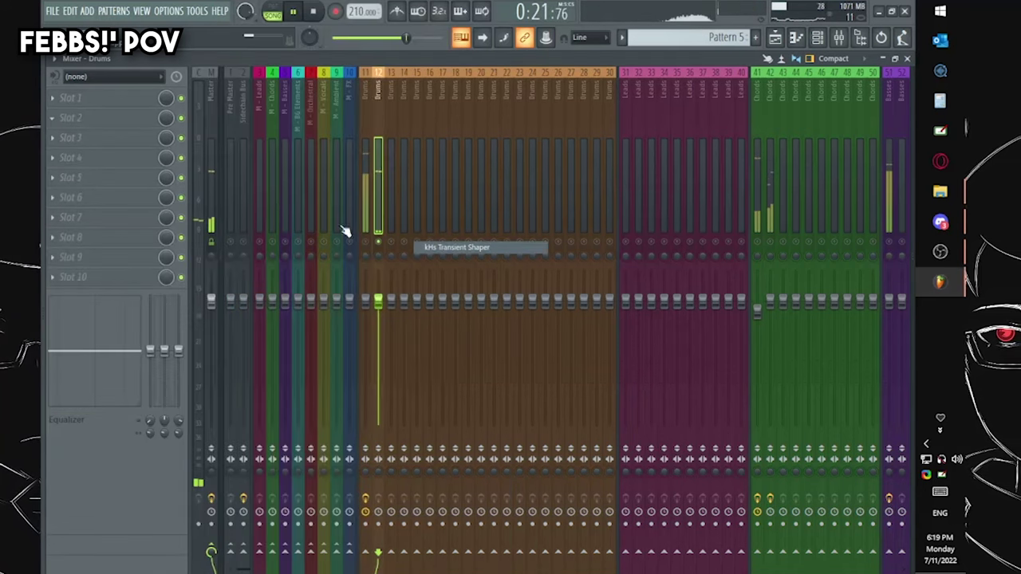
left_click(221, 351)
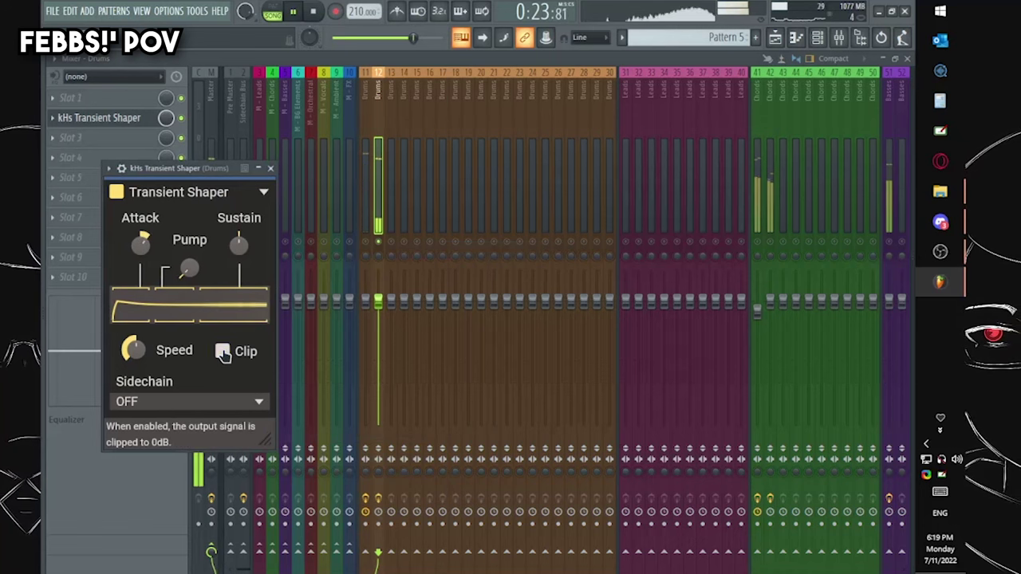
left_click(384, 249)
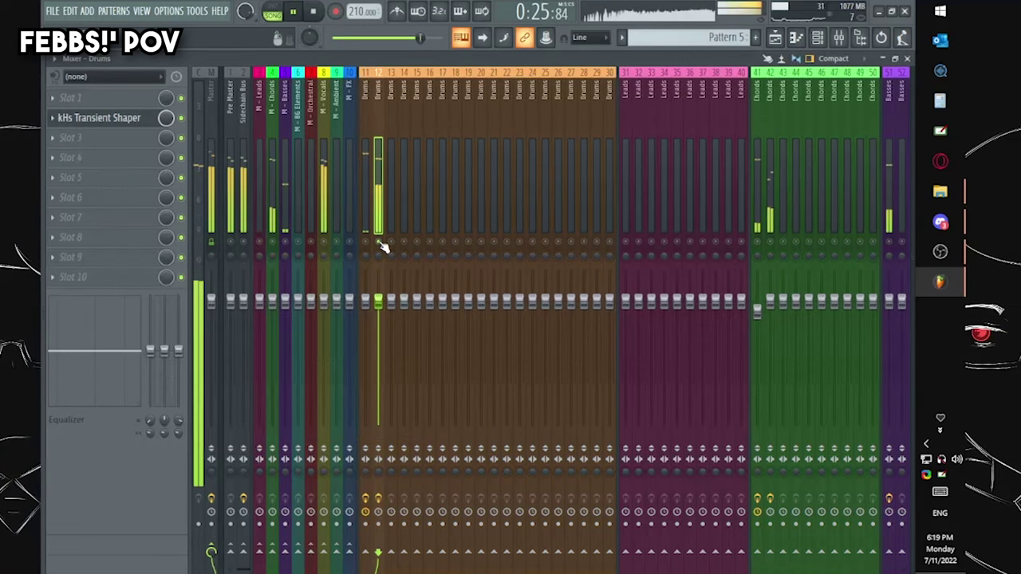
Return to the playlist and play the arrangement from bar 11.
left_click(893, 59)
right_click(808, 155)
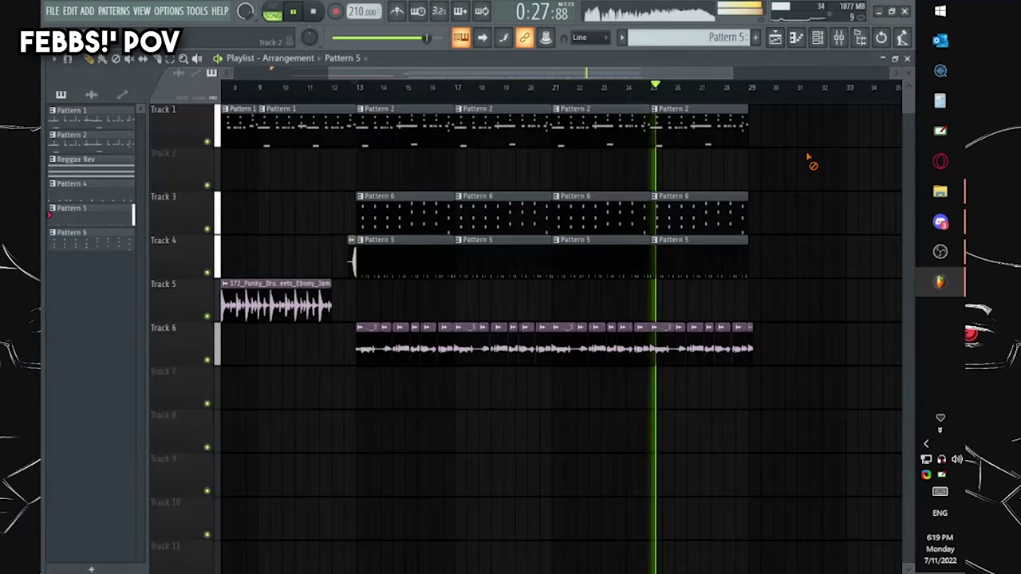
right_click(801, 156)
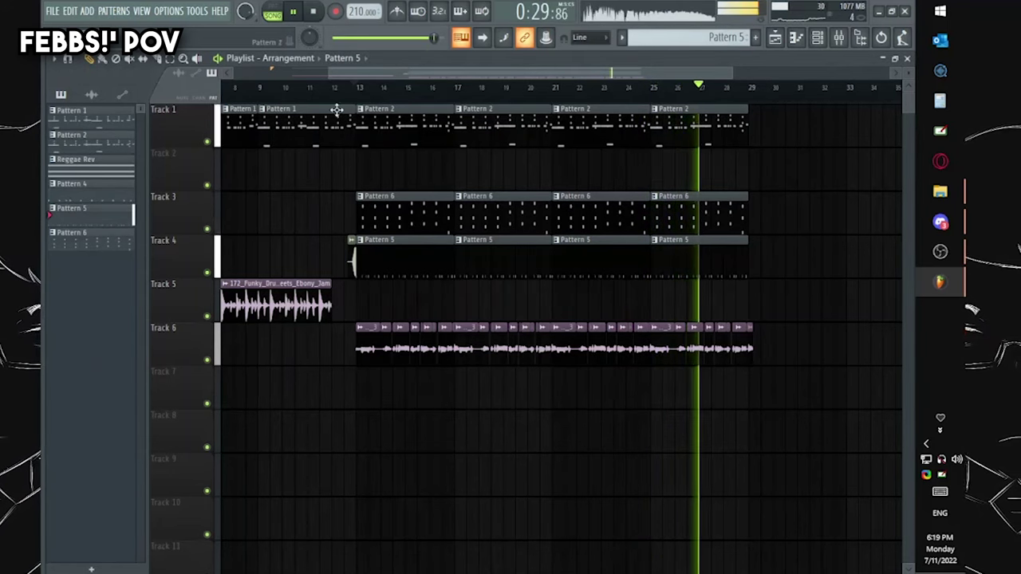
left_click(308, 85)
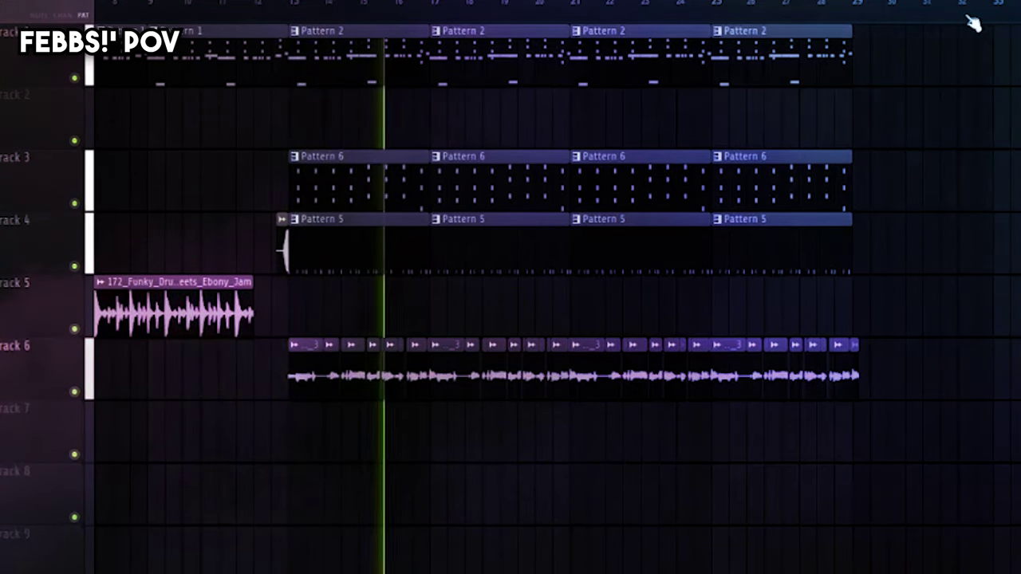
key("F6")
key("F6")
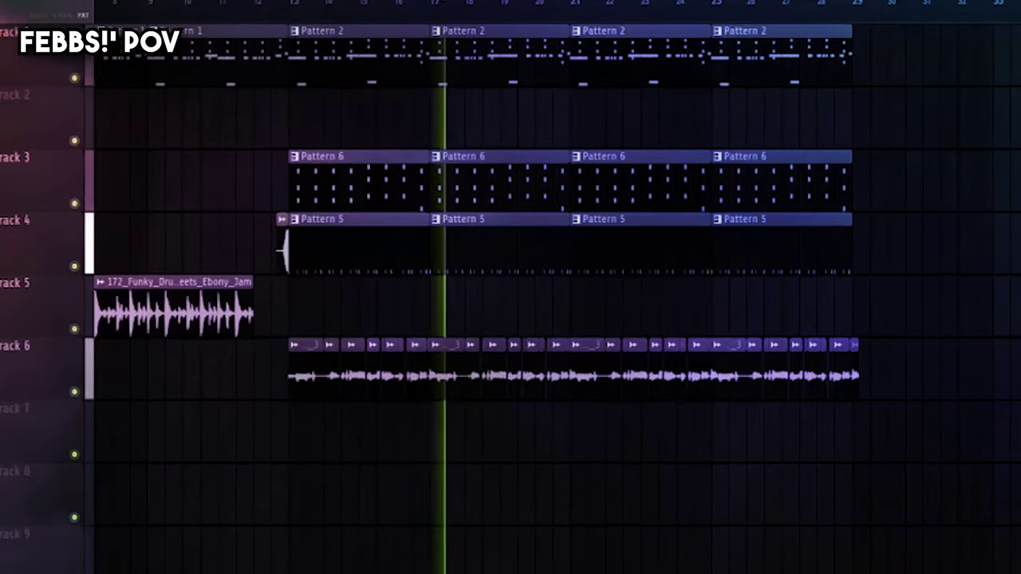
Slightly raise the volume of the first Vocals mixer track and open the effect choices for its slot 4.
key("F9")
left_click(557, 126)
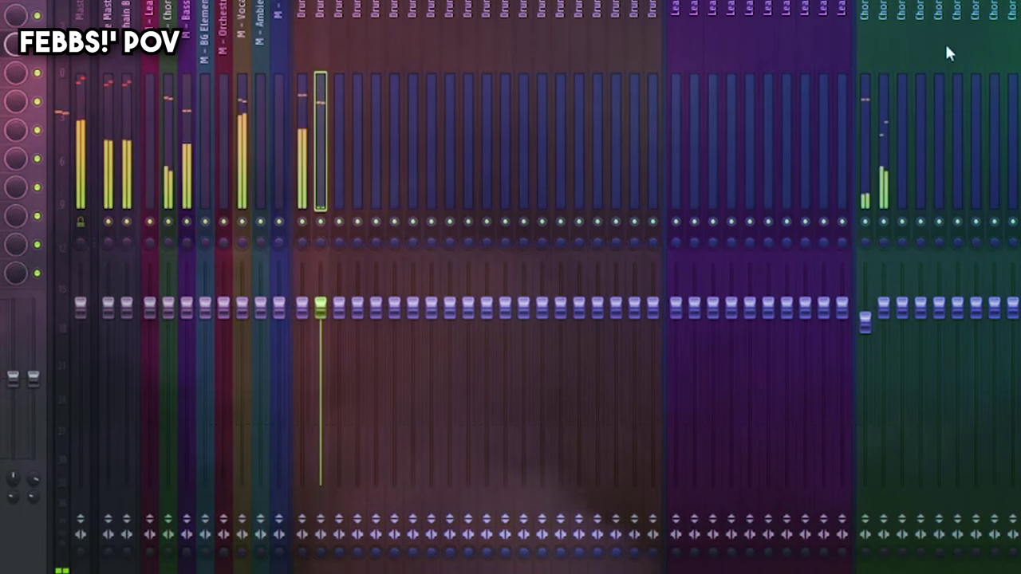
scroll(946, 50, "right", 10)
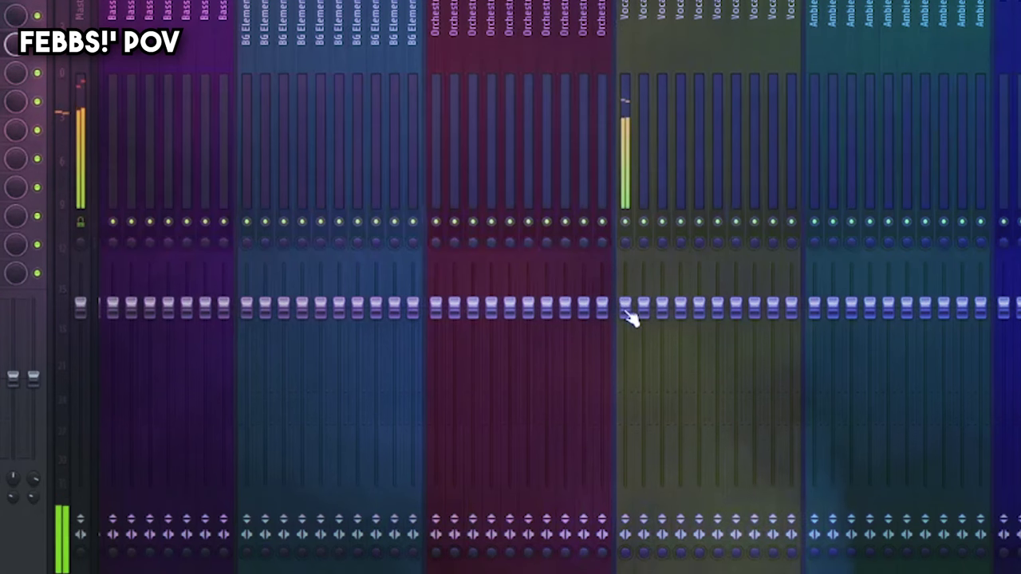
mouse_move(626, 308)
left_mouse_down()
mouse_move(624, 285)
mouse_move(625, 299)
left_mouse_up()
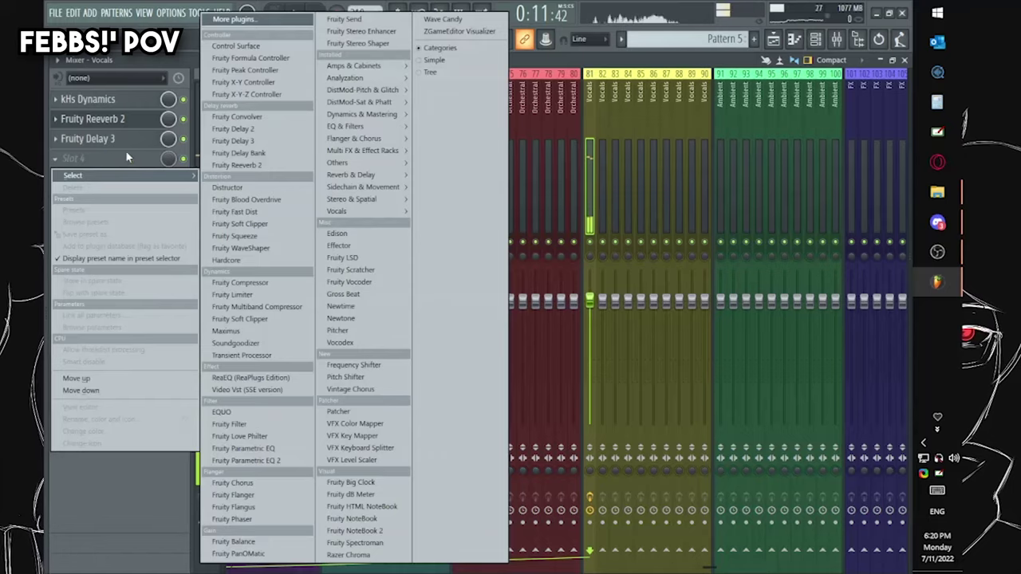
mouse_move(367, 116)
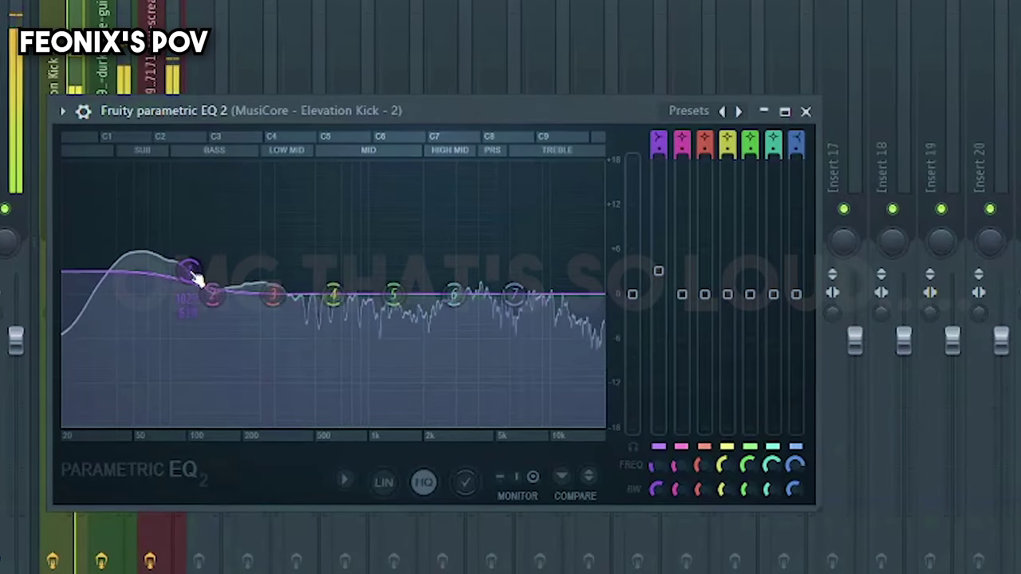
Boost the Elevation Kick's low frequencies in Fruity parametric EQ 2 and play the arrangement from bar 1.
left_click_drag(212, 293, 174, 242)
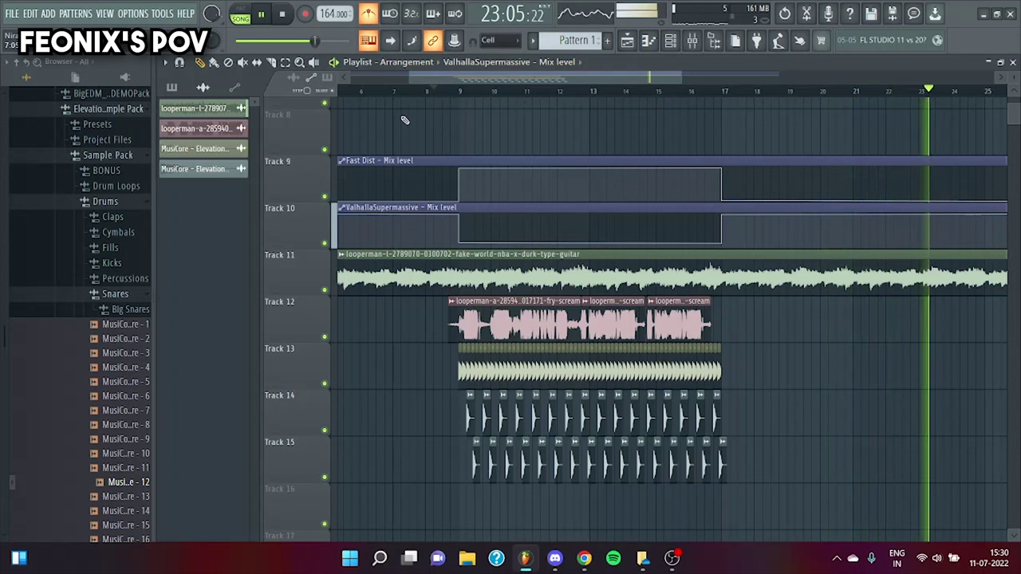
scroll(405, 119, "down", 3)
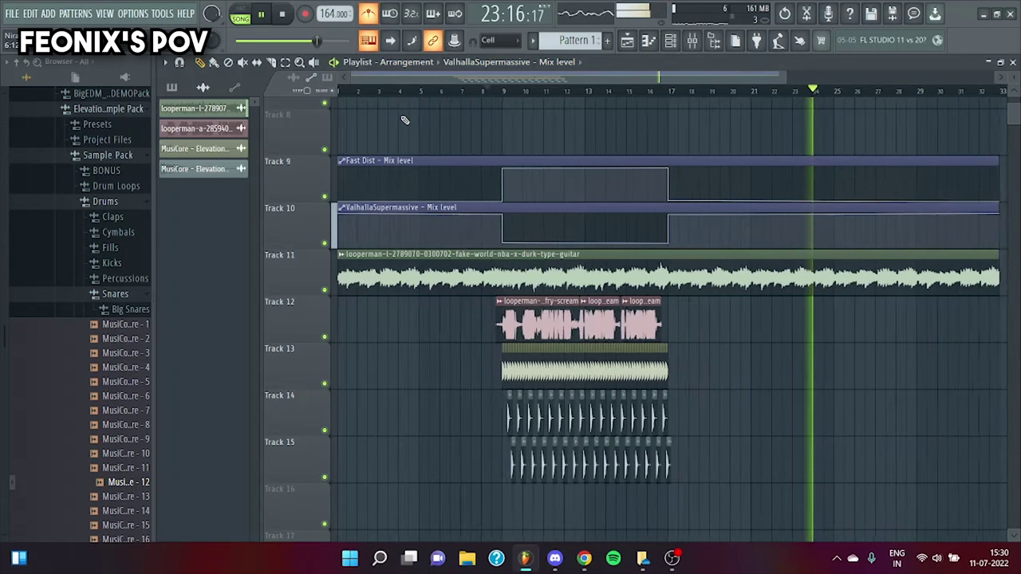
left_click(342, 93)
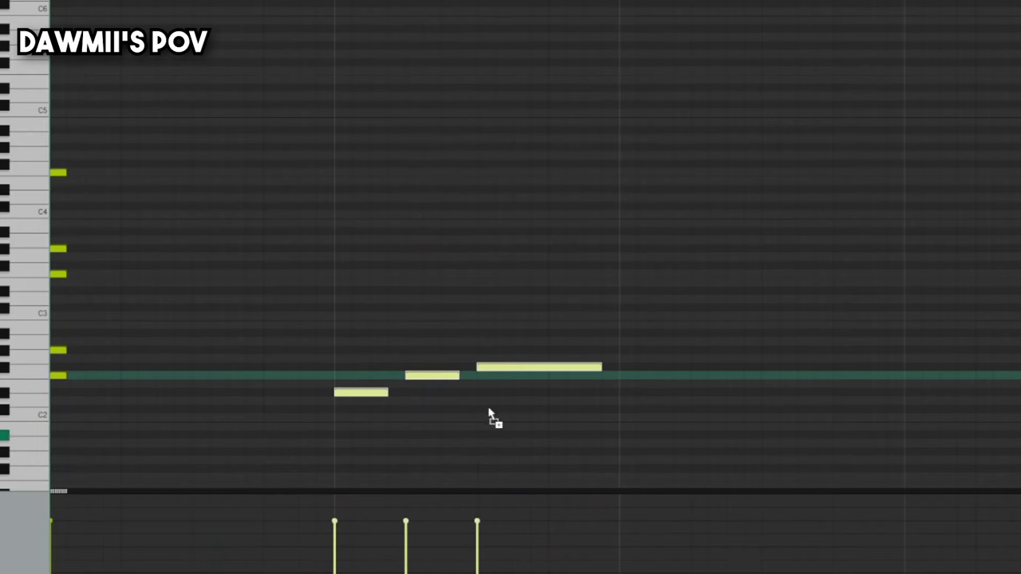
In REAPER, duplicate the three-note phrase D#2, F2, F#2 five semitones higher and listen to it.
left_click_drag(503, 373, 502, 329)
key("space")
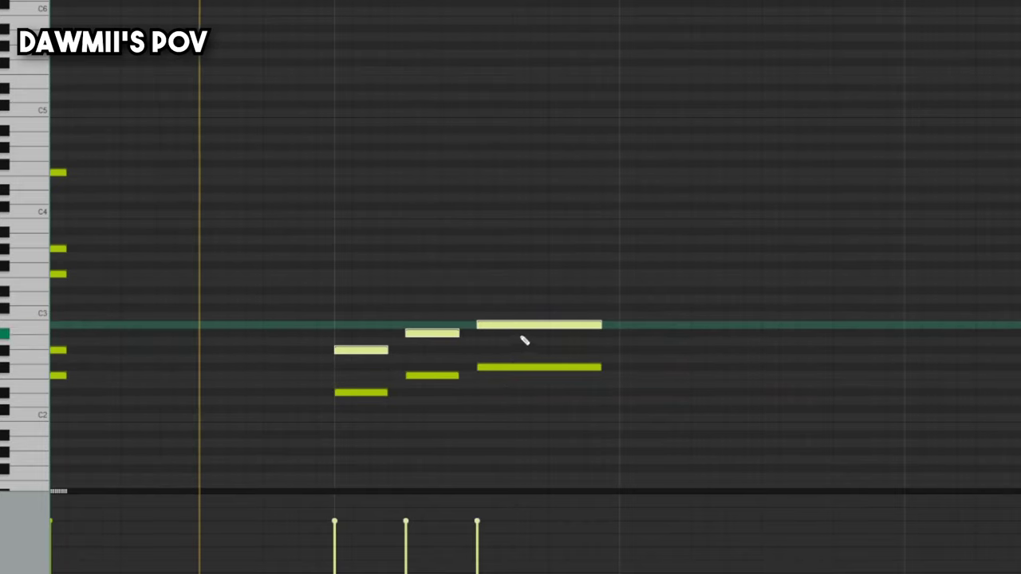
key("space")
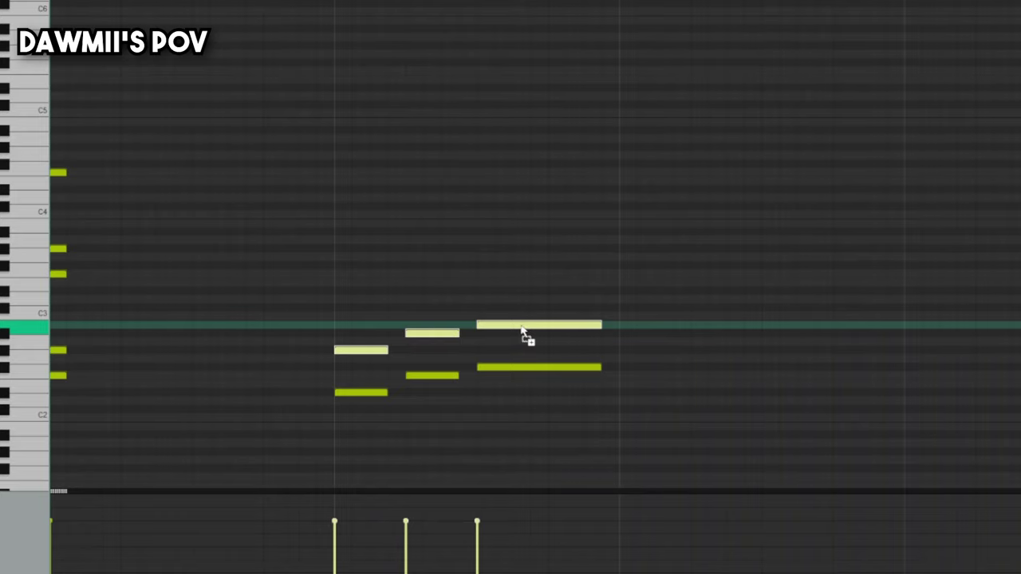
Stack higher copies of the phrase into four-note chords, raise the top voice two semitones to G#3, A#3, B3, and play them.
left_click_drag(522, 330, 522, 347)
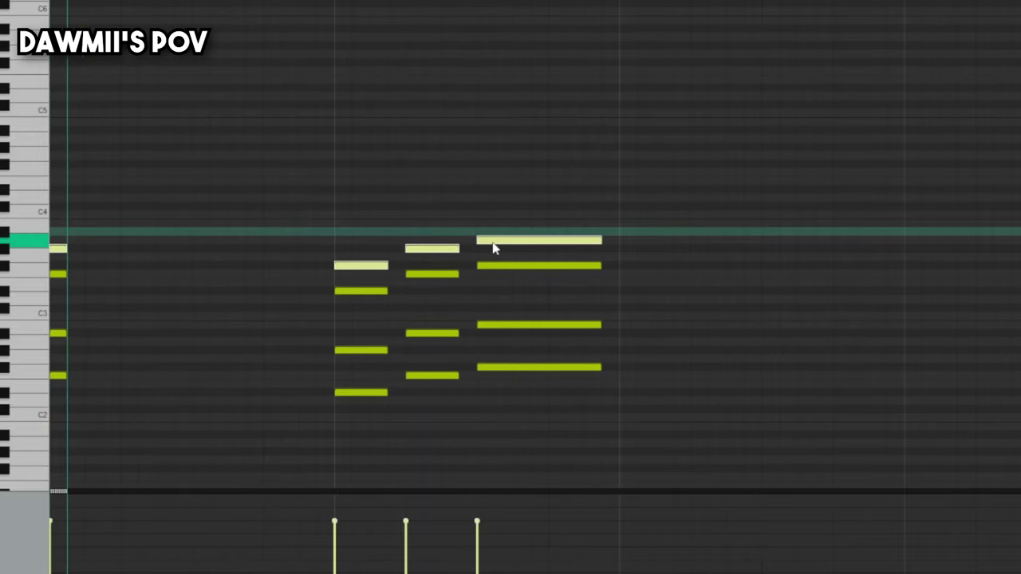
left_click_drag(492, 243, 491, 225)
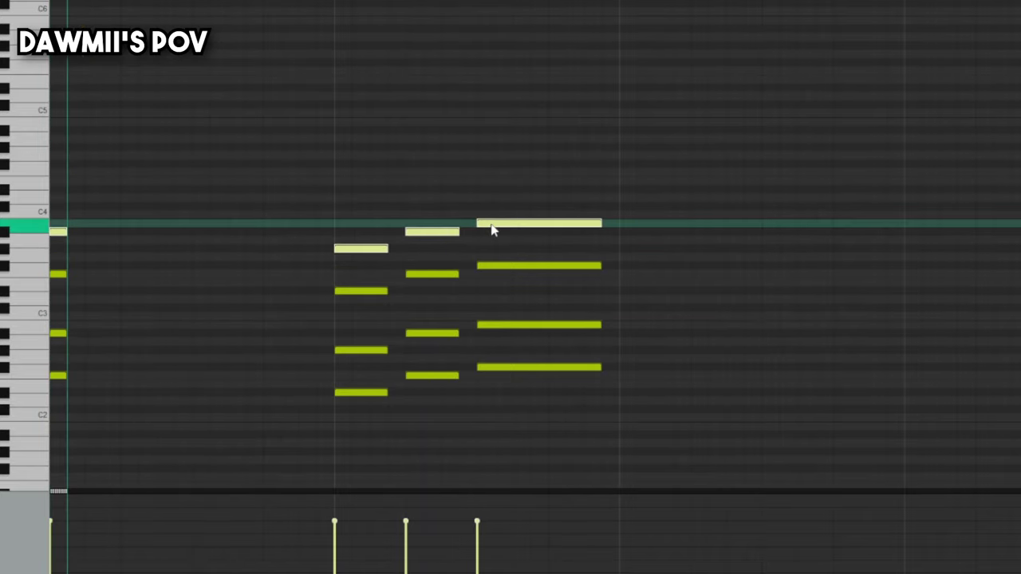
key("space")
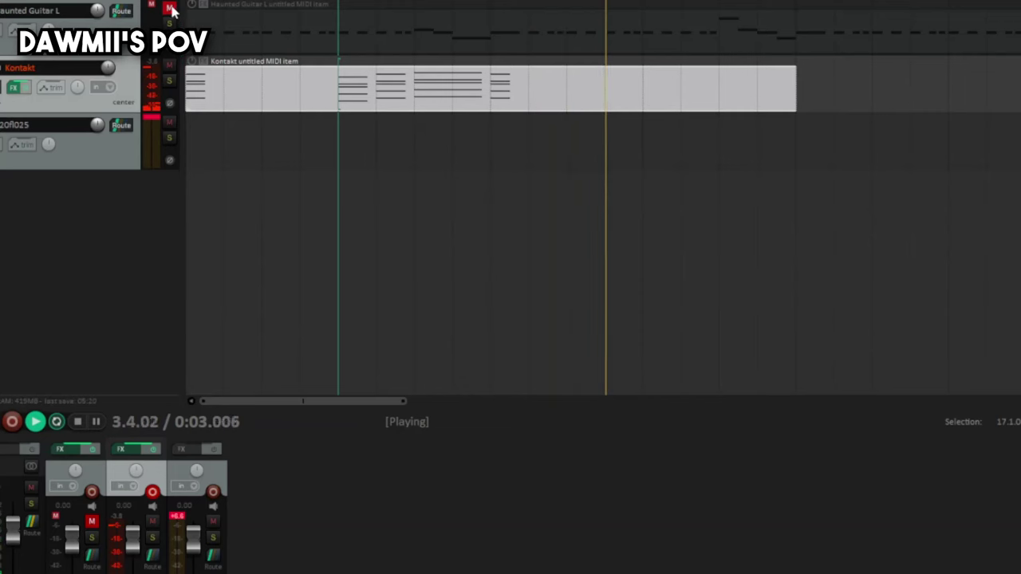
Unmute the Haunted Guitar L track and replay it together with the Kontakt chords.
key("space")
key("space")
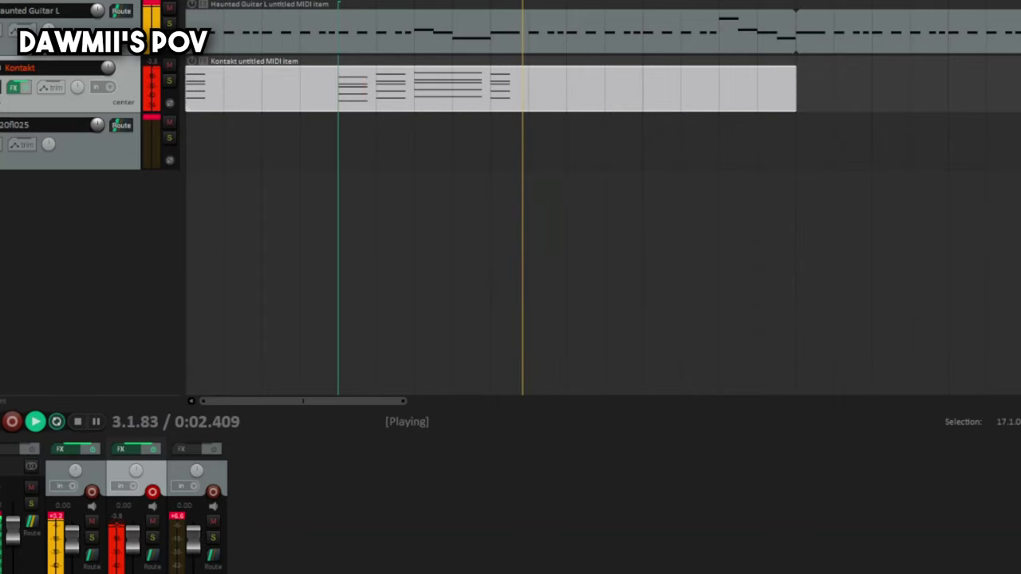
key("Home")
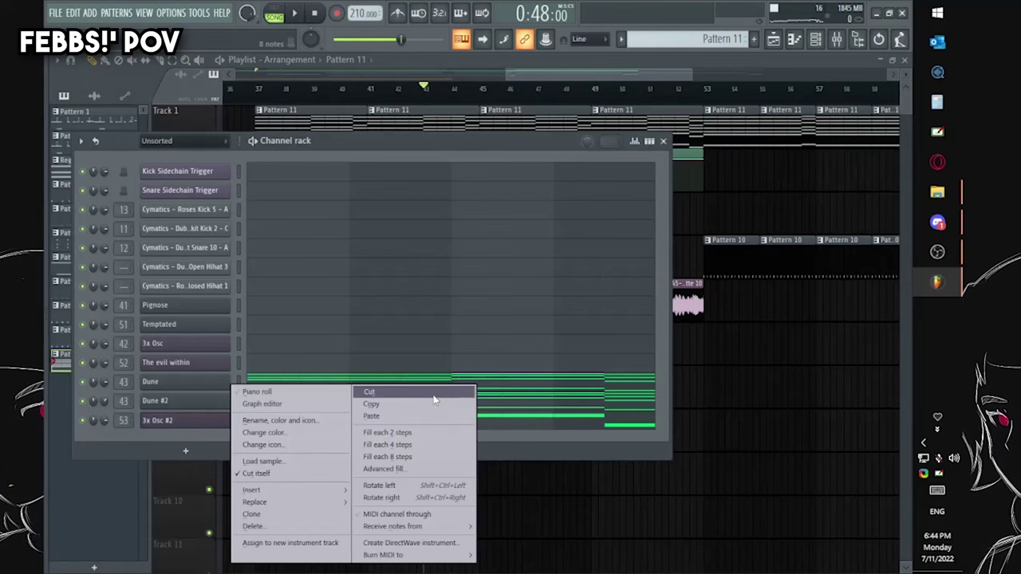
In FL Studio, paste the notes taken from Pattern 11 into the 3x Osc #2 channel of the new Pattern 12.
key("Escape")
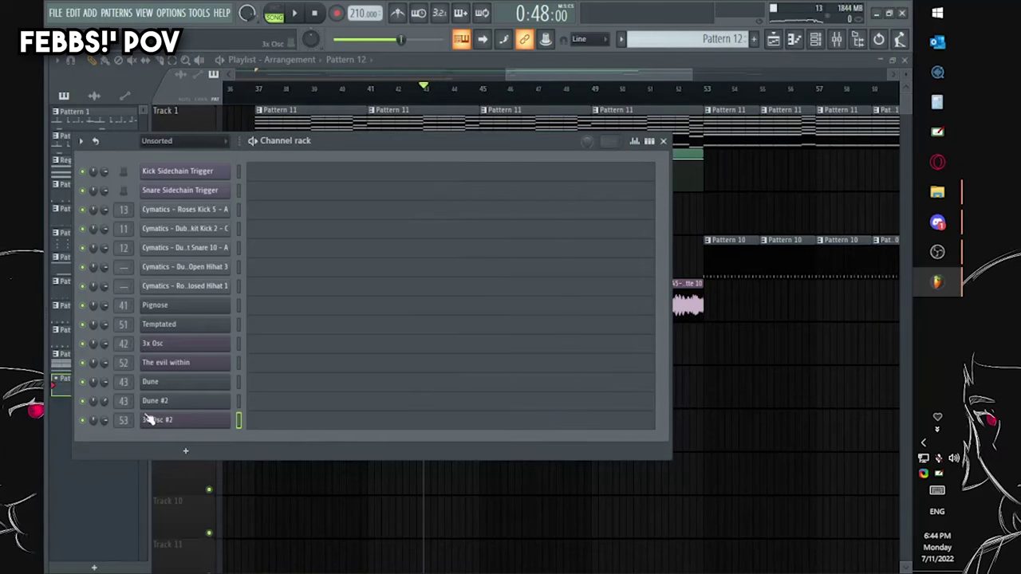
right_click(151, 419)
left_click(406, 418)
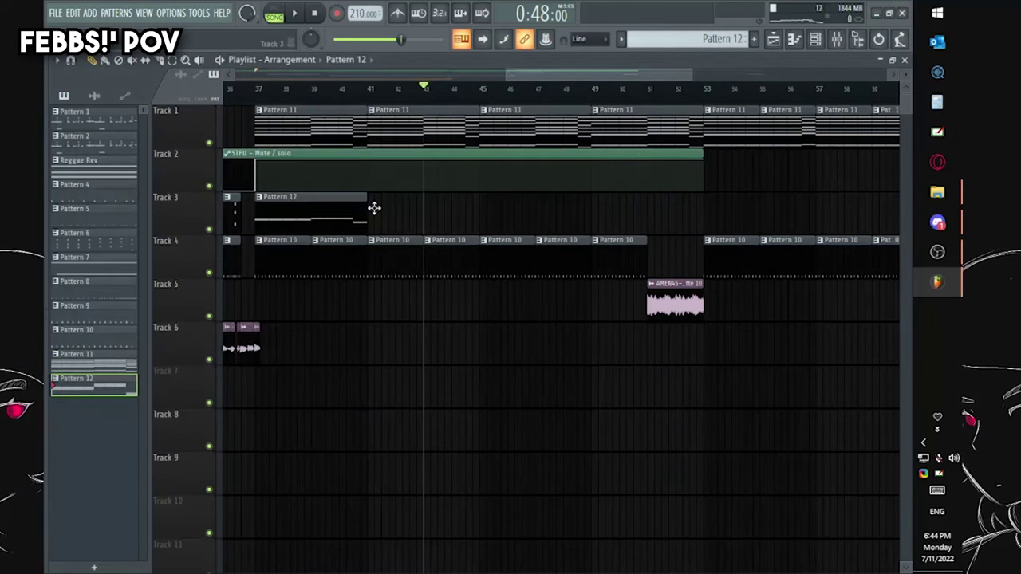
Repeat the Pattern 12 clip along Track 3 of the playlist up to bar 53.
mouse_move(374, 207)
left_mouse_down()
mouse_move(484, 224)
mouse_move(559, 220)
left_mouse_up()
left_click_drag(642, 217, 615, 213)
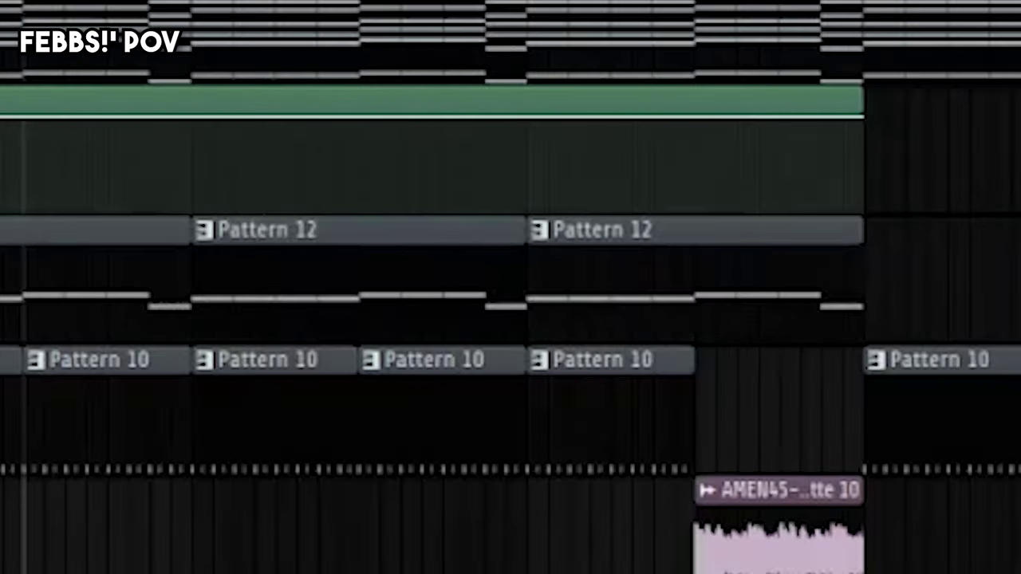
Extend the row of Pattern 12 clips along Track 3 of the playlist up to bar 69.
left_click_drag(469, 228, 687, 210)
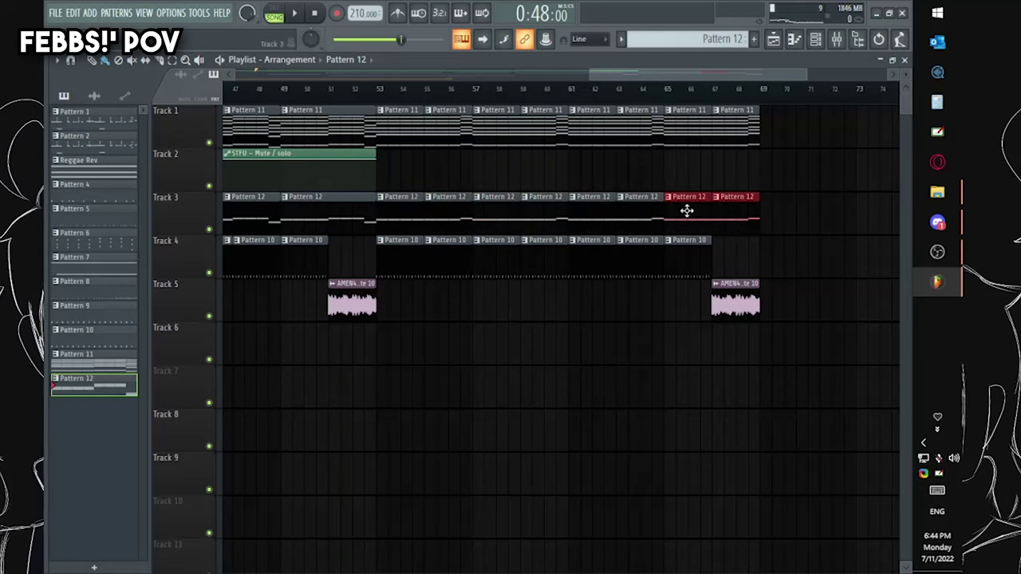
left_click(853, 155, "ctrl")
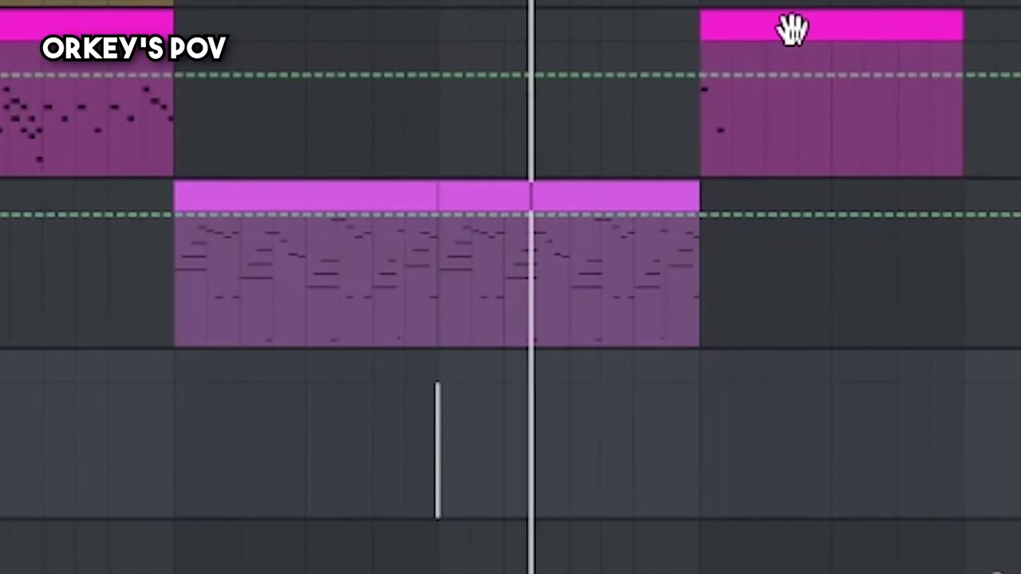
In Ableton Live, open the nearly empty pink clip and duplicate its C2 note into D2 and E2 notes from beat 1.3.
scroll(693, 4, "up", 3)
scroll(692, 5, "down", 1)
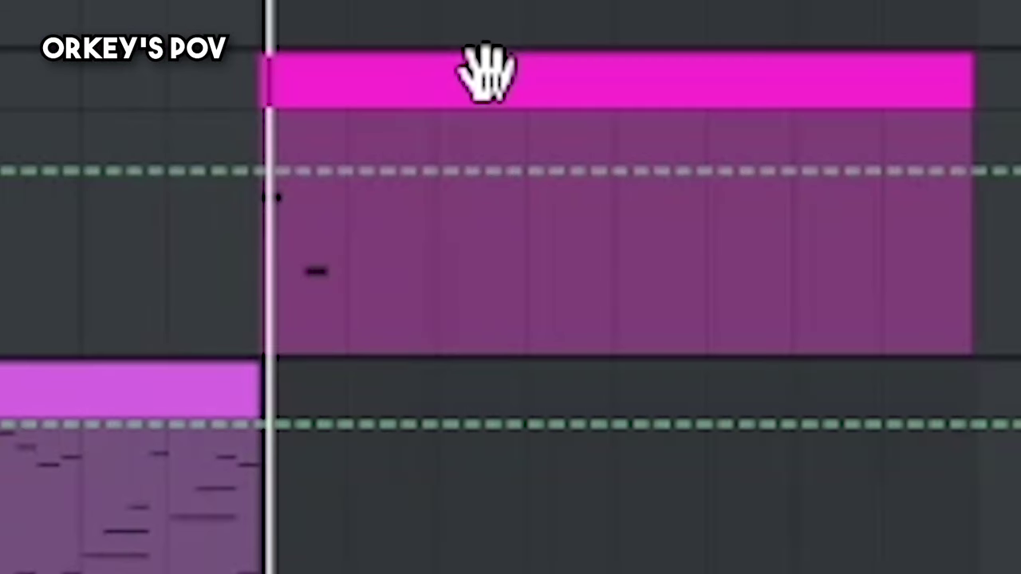
left_click(486, 74)
left_click(277, 417)
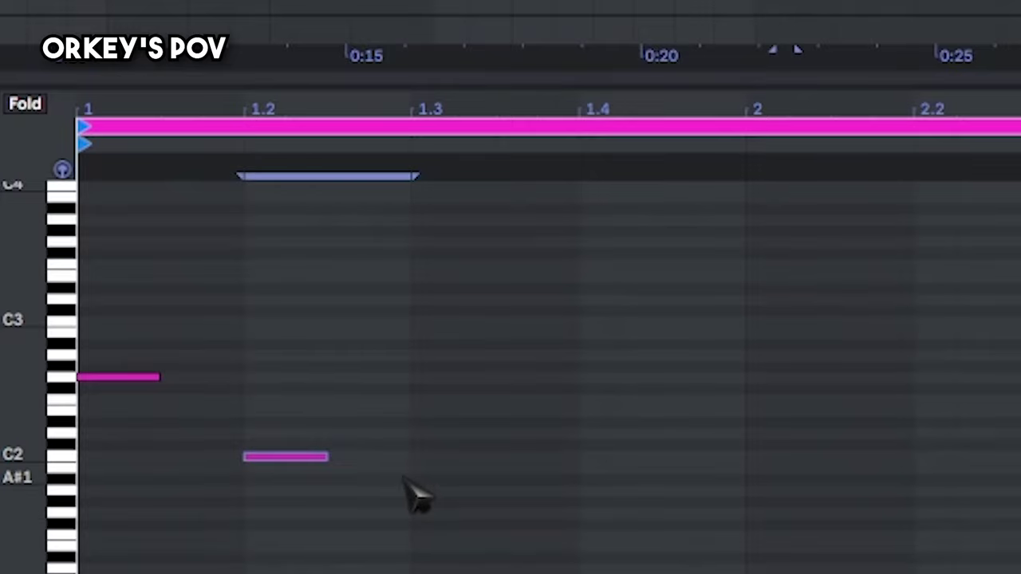
key("ctrl+d")
key("Up")
key("Up")
key("ctrl+d")
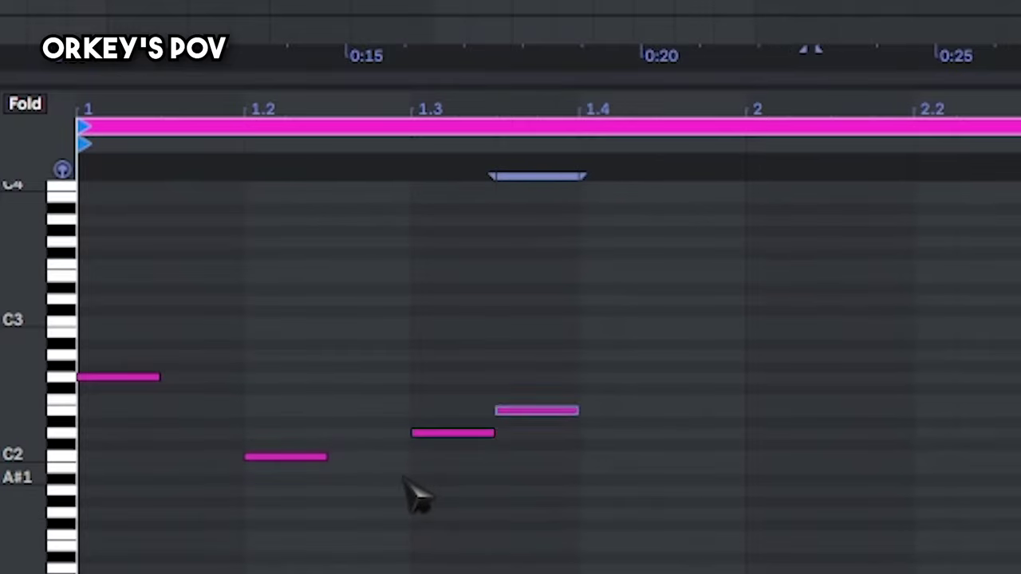
Continue the phrase with duplicated C2 and D2 notes across beat 1.4 and play it back.
key("ctrl+d")
key("Down")
key("Down")
key("Up")
key("space")
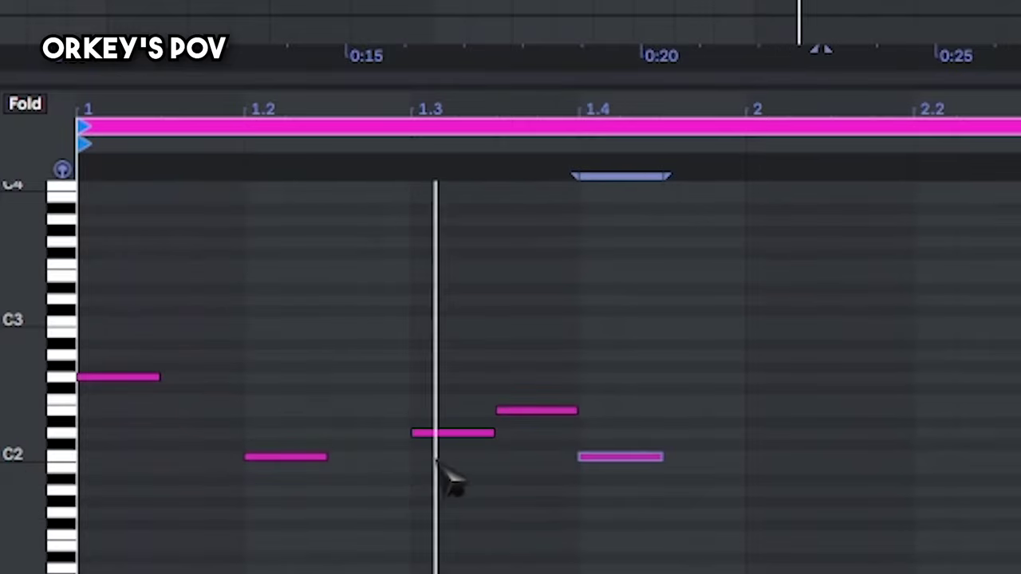
key("ctrl+d")
key("Up")
key("Up")
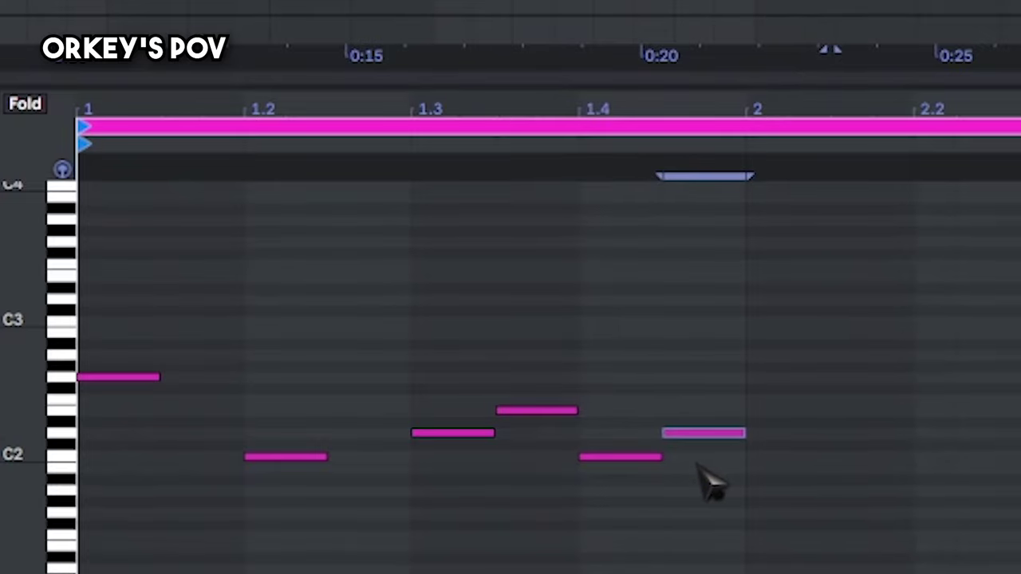
key("space")
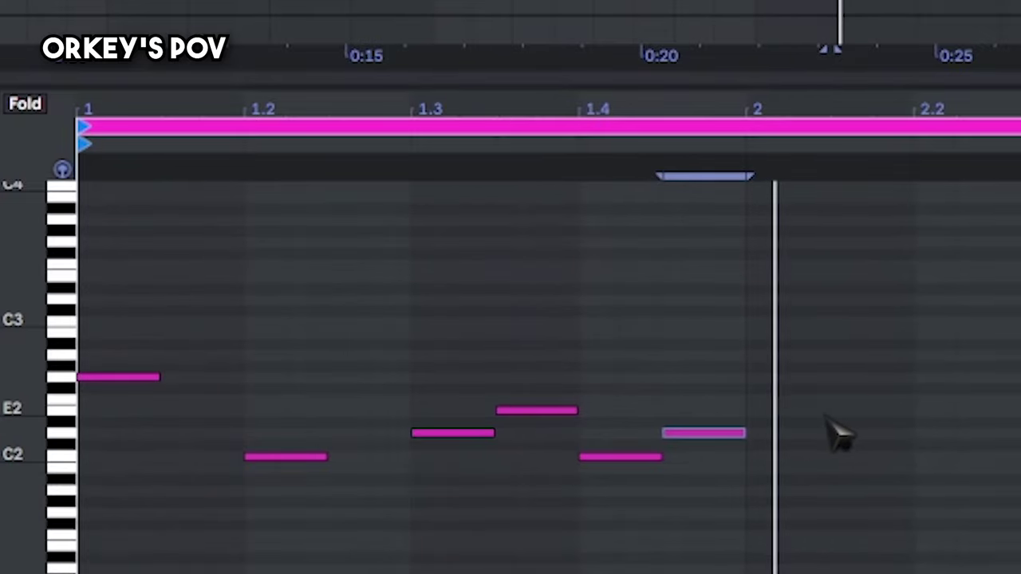
key("shift+Right")
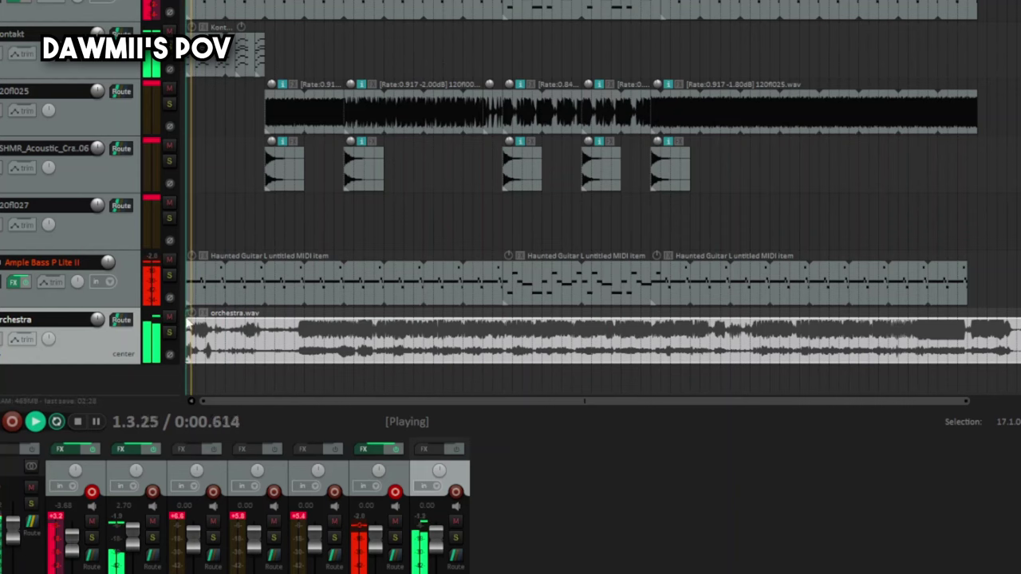
In REAPER, solo the orchestra track, trim orchestra.wav's quiet intro to where the loud section begins, and move the clip earlier.
left_click(170, 333)
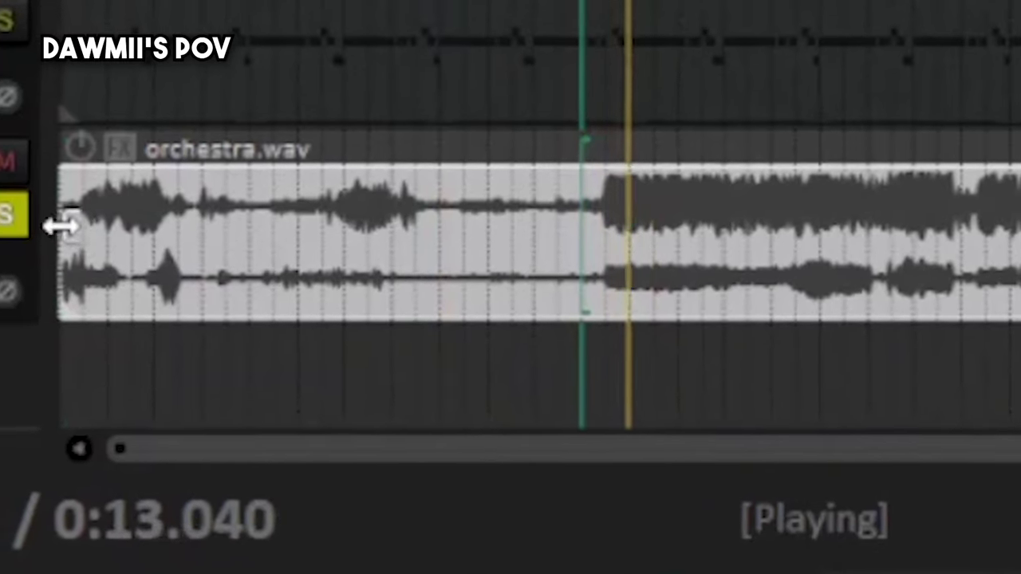
left_click_drag(184, 334, 275, 359)
left_click_drag(355, 311, 569, 353)
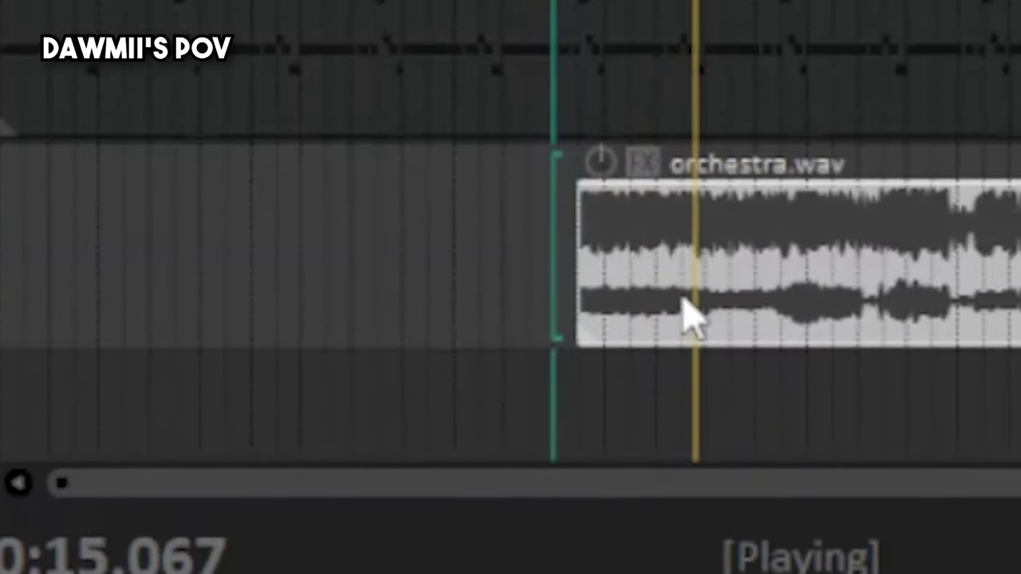
left_click_drag(684, 308, 492, 347)
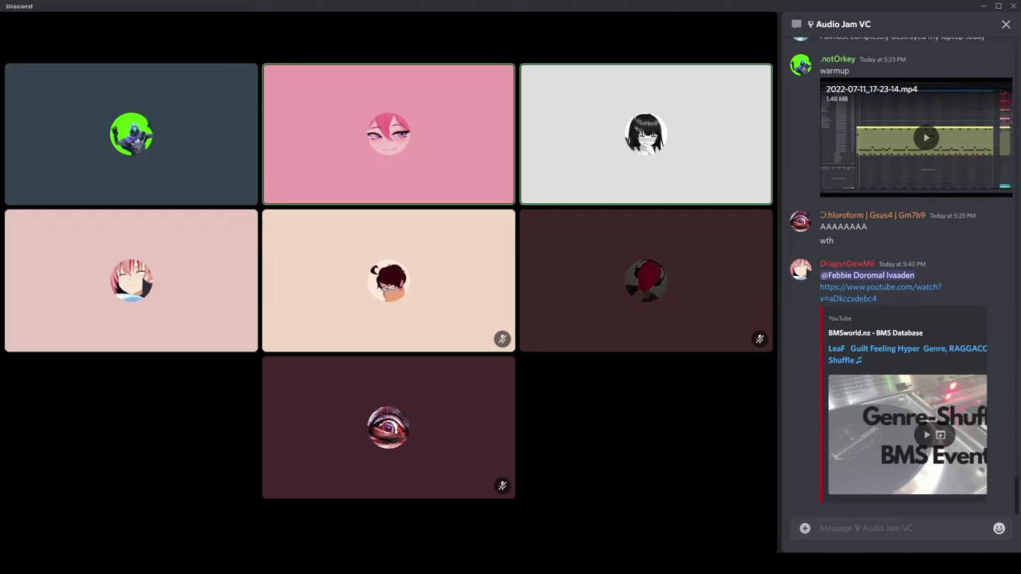
In Discord, close the call chat and look through the tracks submitted in the audio jam channel.
left_click(1005, 25)
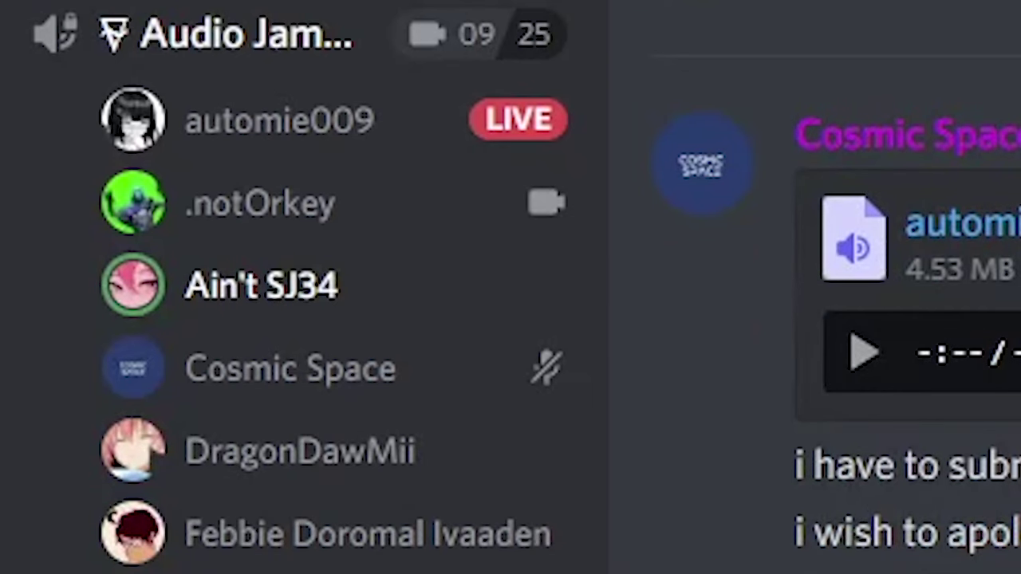
scroll(813, 319, "down", 4)
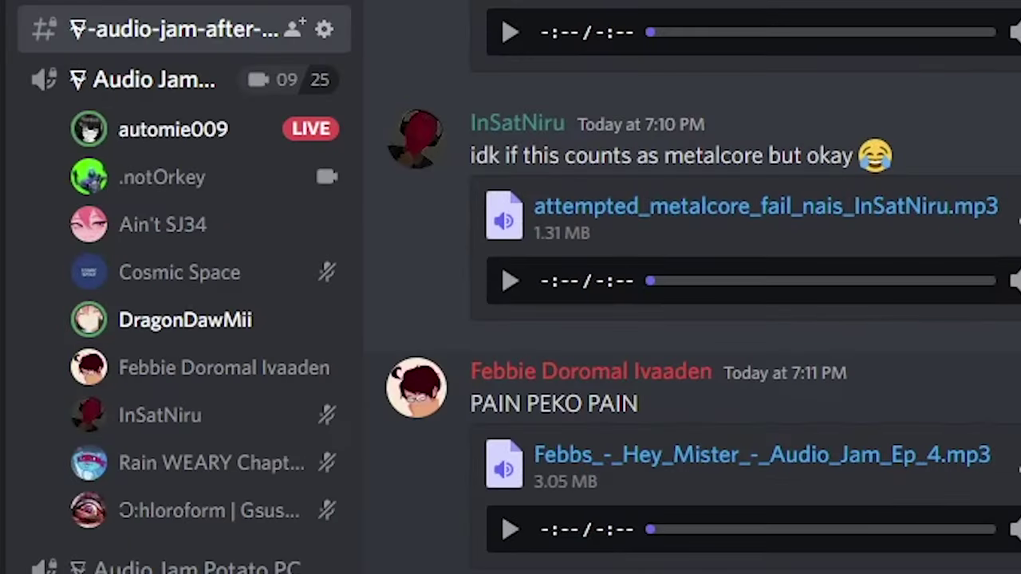
scroll(814, 319, "up", 1)
scroll(742, 319, "up", 5)
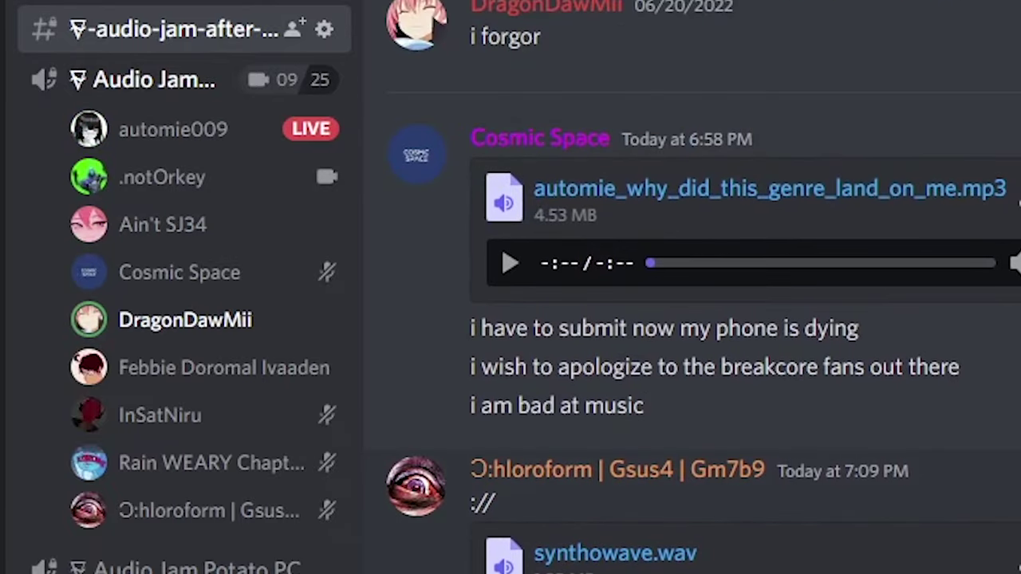
scroll(885, 303, "down", 5)
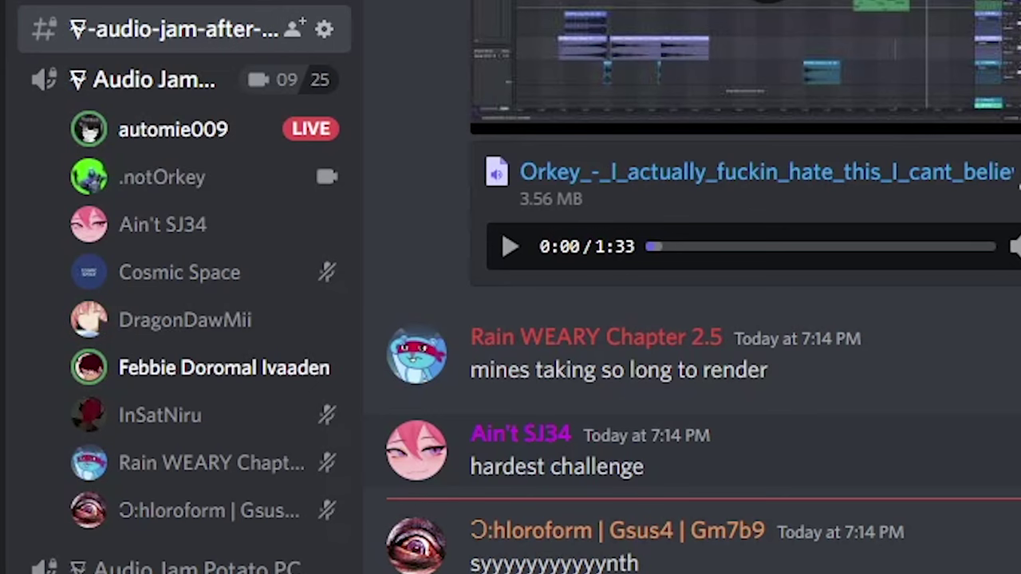
scroll(702, 319, "up", 5)
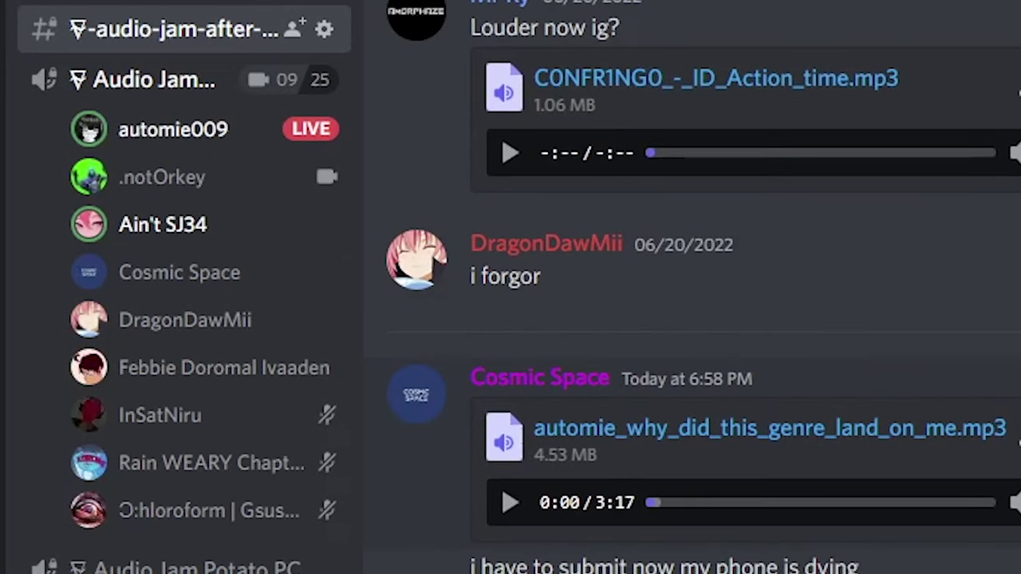
Play the submission automie_why_did_this_genre_land_on_me.mp3 and bring up its volume control.
scroll(702, 320, "down", 4)
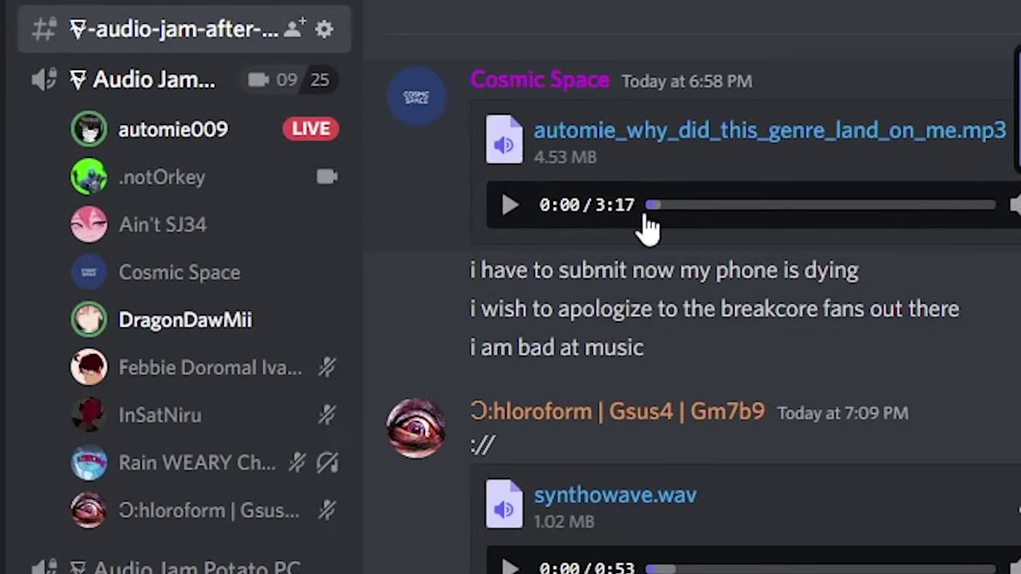
left_click(509, 214)
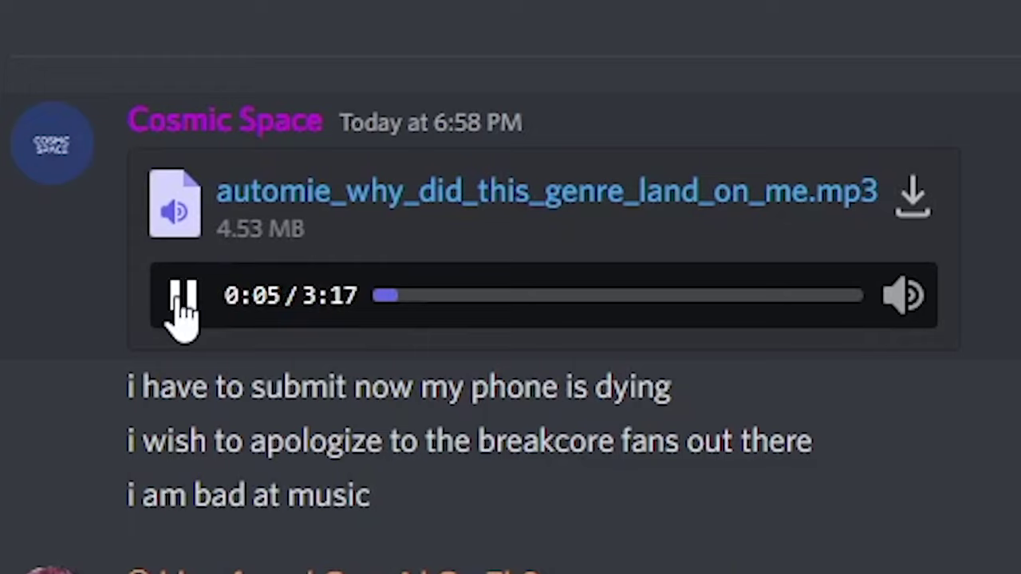
mouse_move(903, 295)
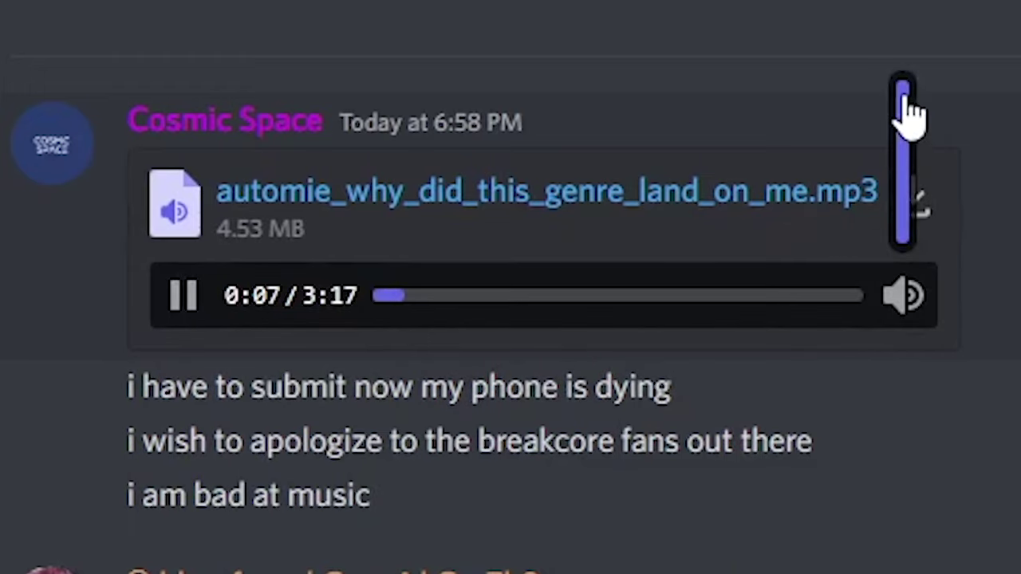